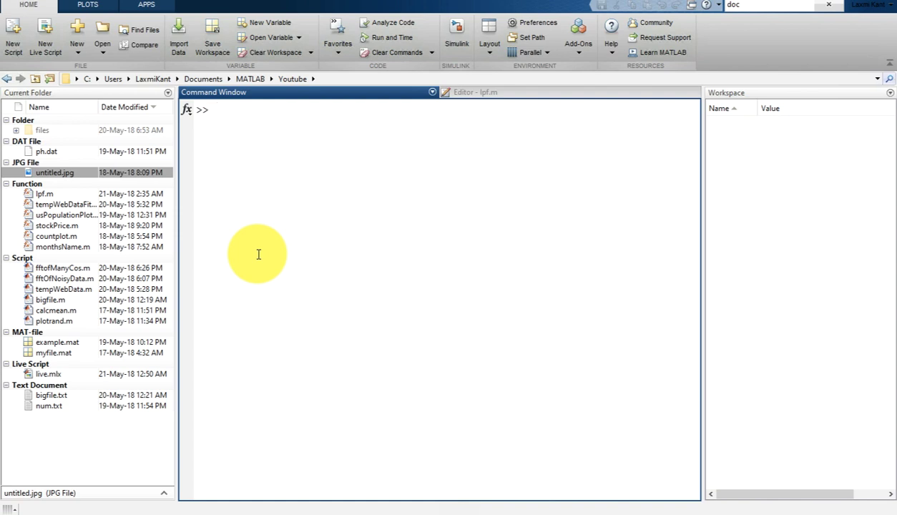
Load officetemp and plot temp in Figure 1, moved to the upper left.
{"action": "type", "text": "load officetemp;"}
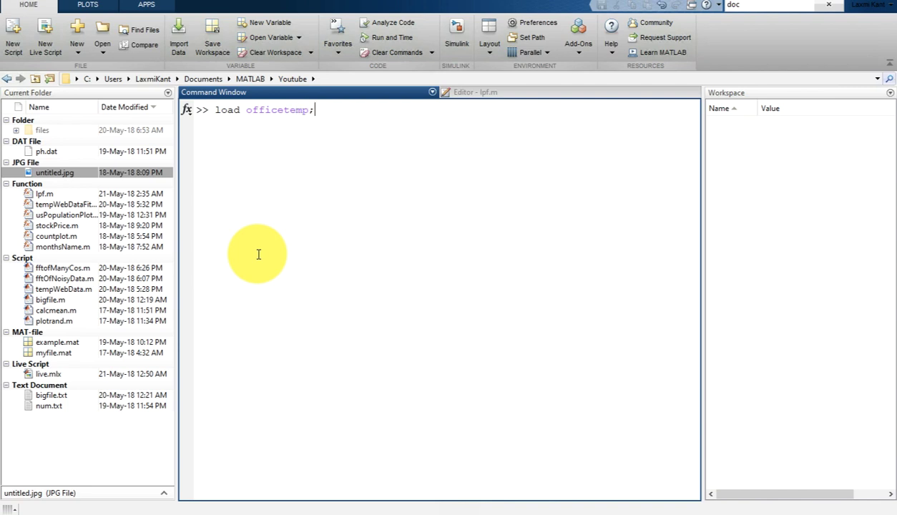
{"action": "key", "text": "Return"}
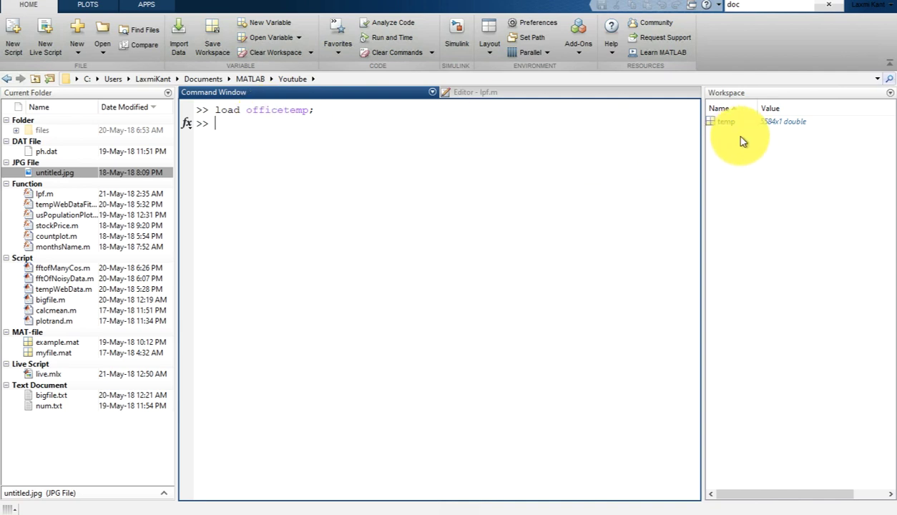
{"action": "type", "text": "plot(temo"}
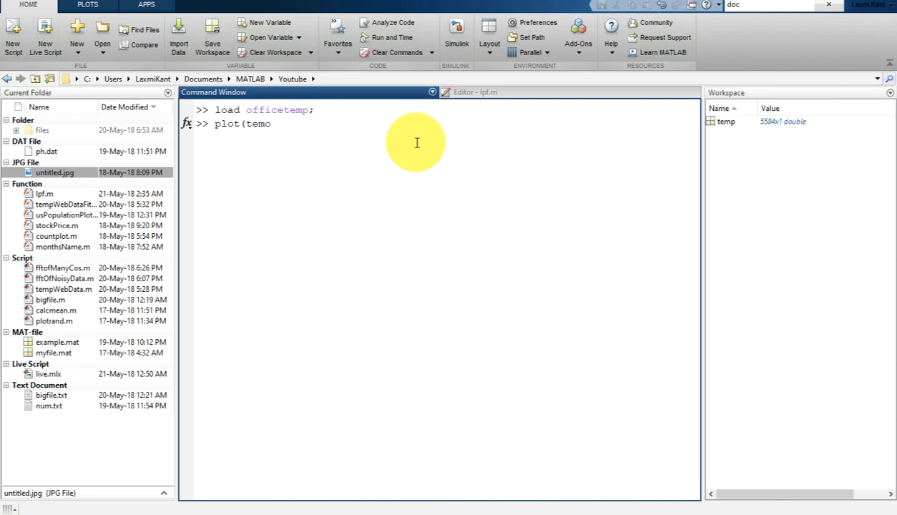
{"action": "key", "text": "BackSpace"}
{"action": "type", "text": "p)"}
{"action": "key", "text": "Return"}
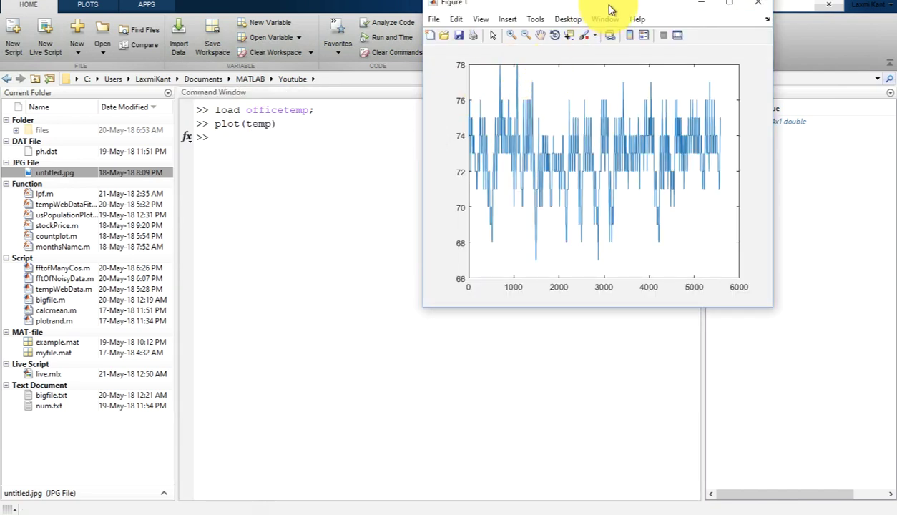
{"action": "left_click_drag", "start_coordinate": [610, 9], "coordinate": [266, 45]}
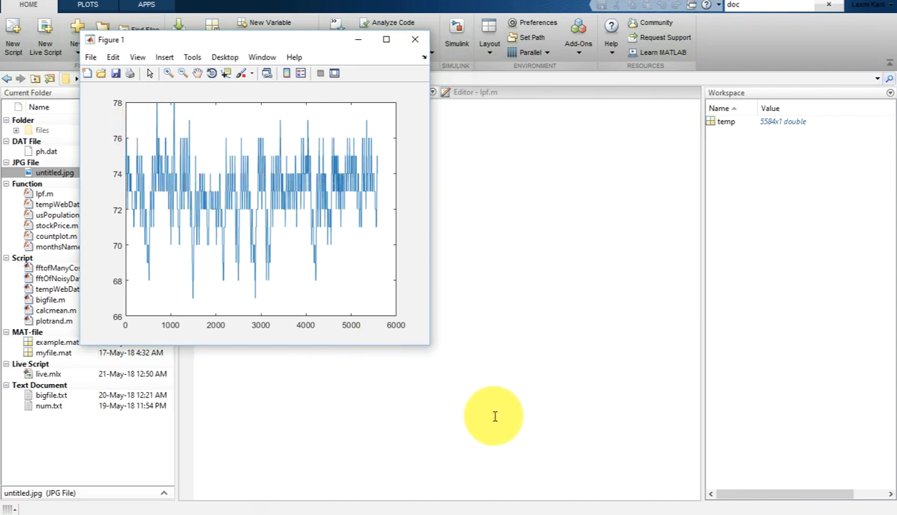
Circle the autocorrelation peaks at lags 0, 7 and 14 days in red on the snip.
{"action": "left_click", "coordinate": [569, 507]}
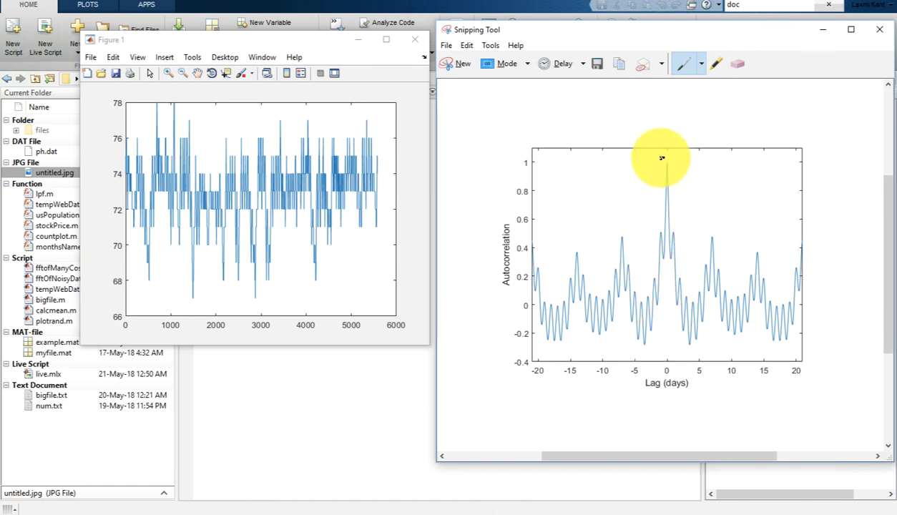
{"action": "left_click_drag", "start_coordinate": [663, 158], "coordinate": [664, 158]}
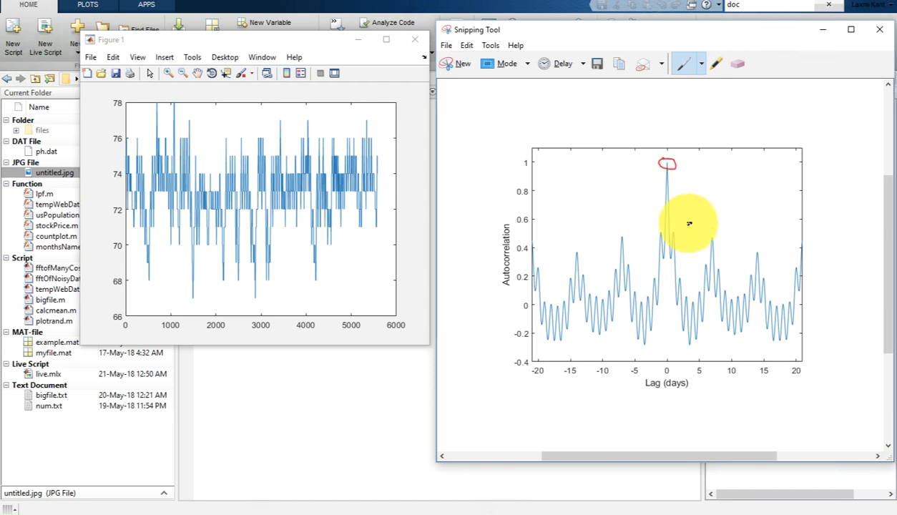
{"action": "mouse_move", "coordinate": [709, 233]}
{"action": "left_mouse_down"}
{"action": "mouse_move", "coordinate": [719, 237]}
{"action": "mouse_move", "coordinate": [712, 242]}
{"action": "mouse_move", "coordinate": [711, 233]}
{"action": "mouse_move", "coordinate": [753, 249]}
{"action": "left_mouse_up"}
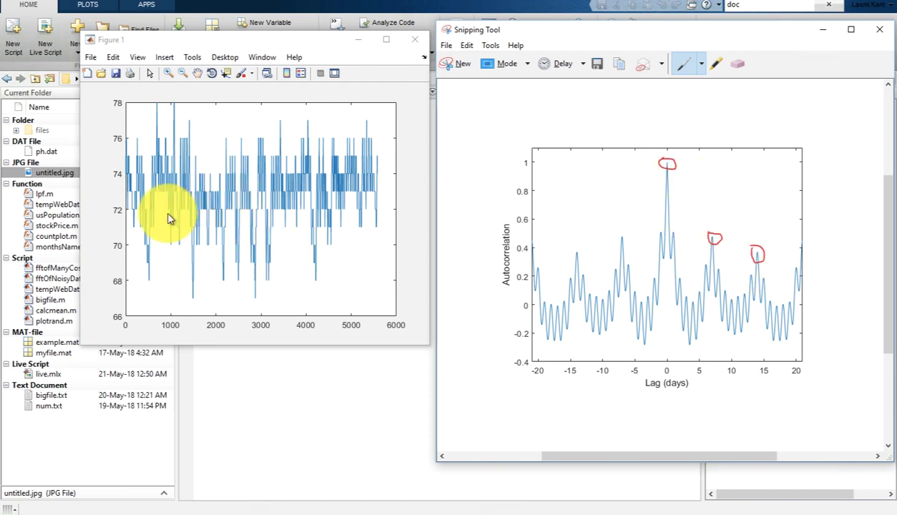
{"action": "left_click", "coordinate": [311, 377]}
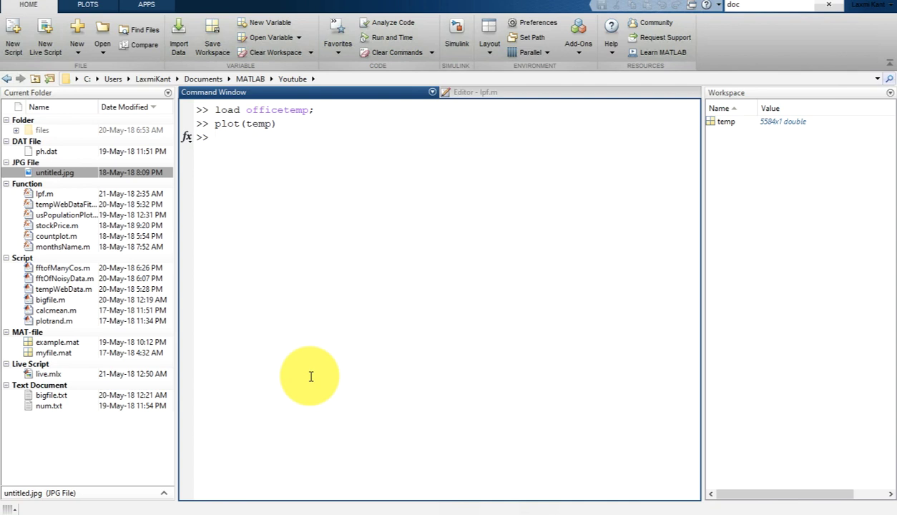
Create tempnorm as temp - mean(temp).
{"action": "type", "text": "tempnorm = temp"}
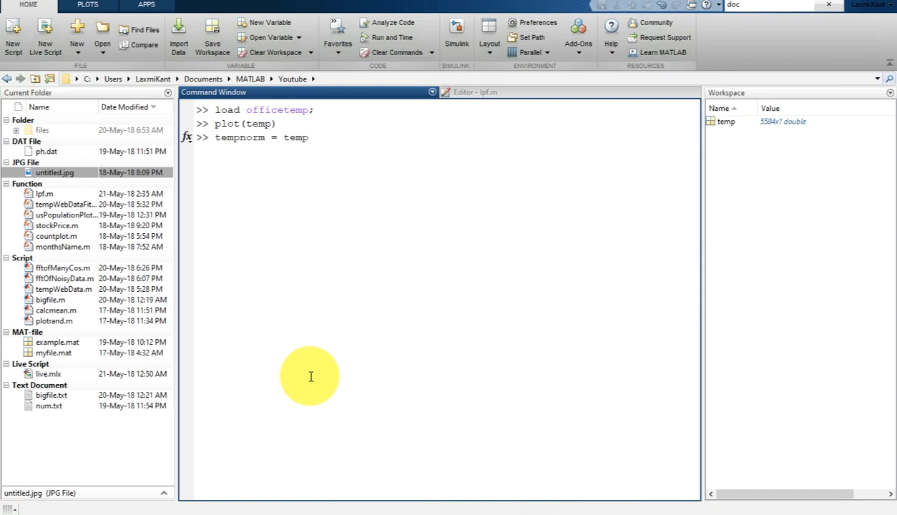
{"action": "type", "text": " - mean(temp);"}
{"action": "key", "text": "Return"}
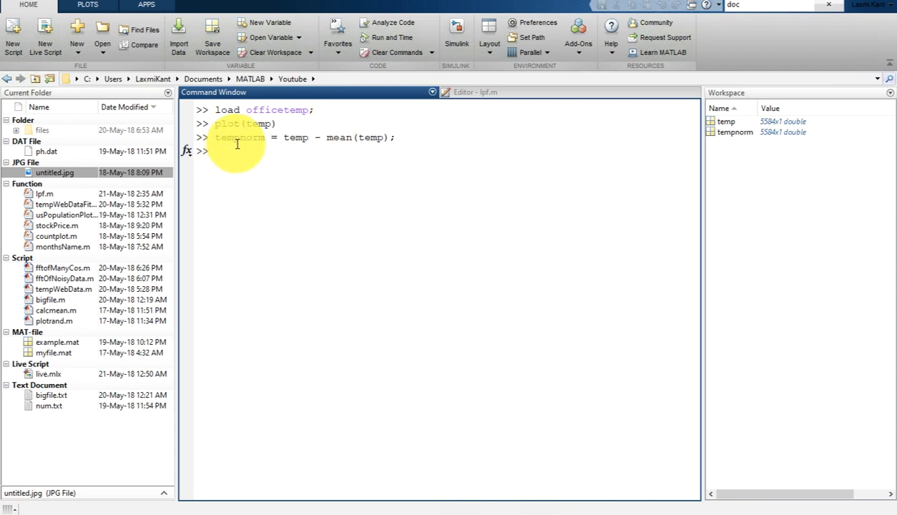
Confirm mean(tempnorm) is about zero (-1.1661e-14), plot tempnorm, and close the figure.
{"action": "type", "text": "mean(tempnorm)"}
{"action": "key", "text": "Return"}
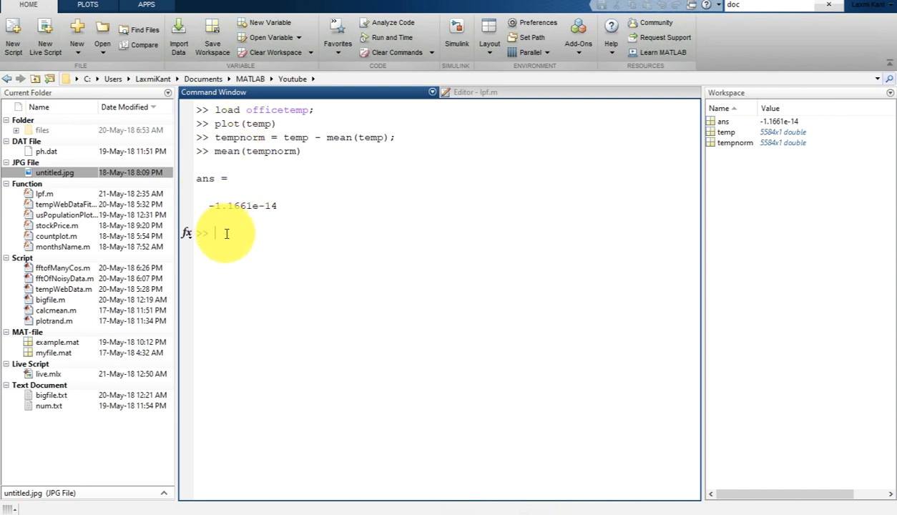
{"action": "type", "text": "plot(tempnorm)"}
{"action": "key", "text": "Return"}
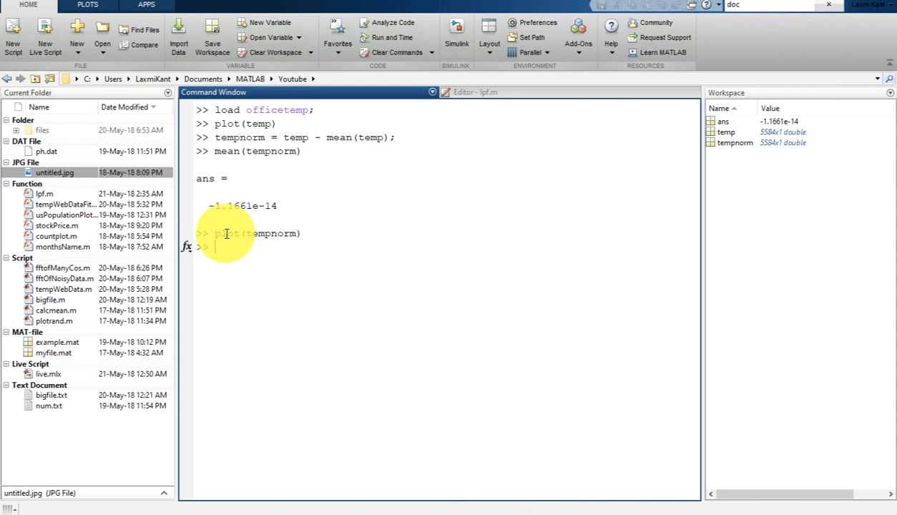
{"action": "type", "text": "si"}
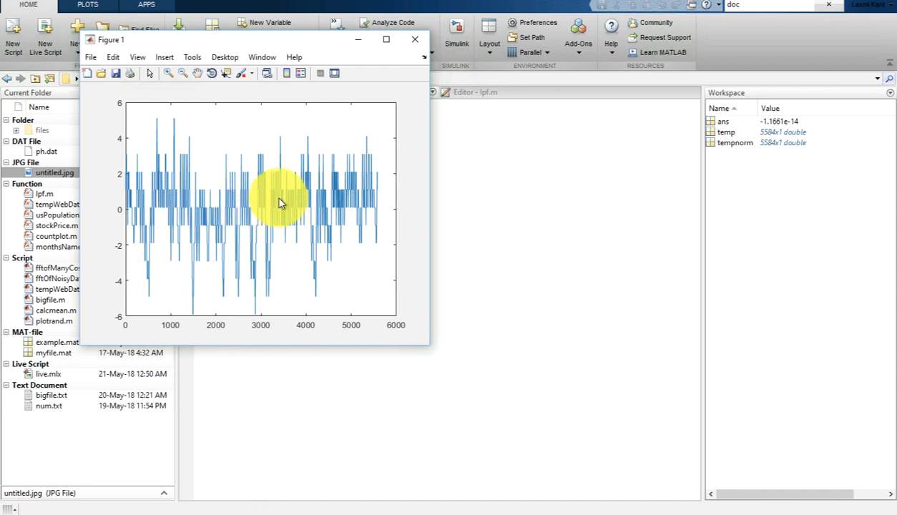
{"action": "left_click", "coordinate": [415, 40]}
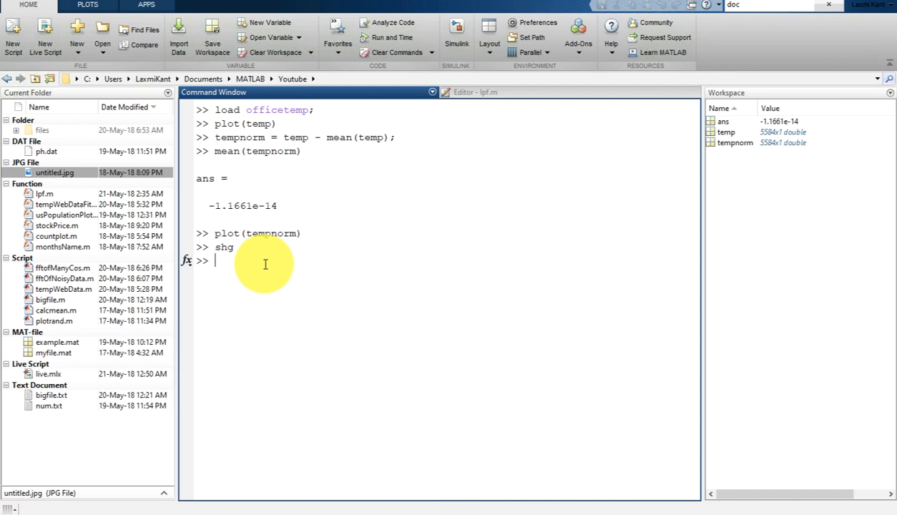
Add a '%2 times per hours' comment and set fs = 2*24 (48 per day).
{"action": "type", "text": "%2 times per hours"}
{"action": "key", "text": "Return"}
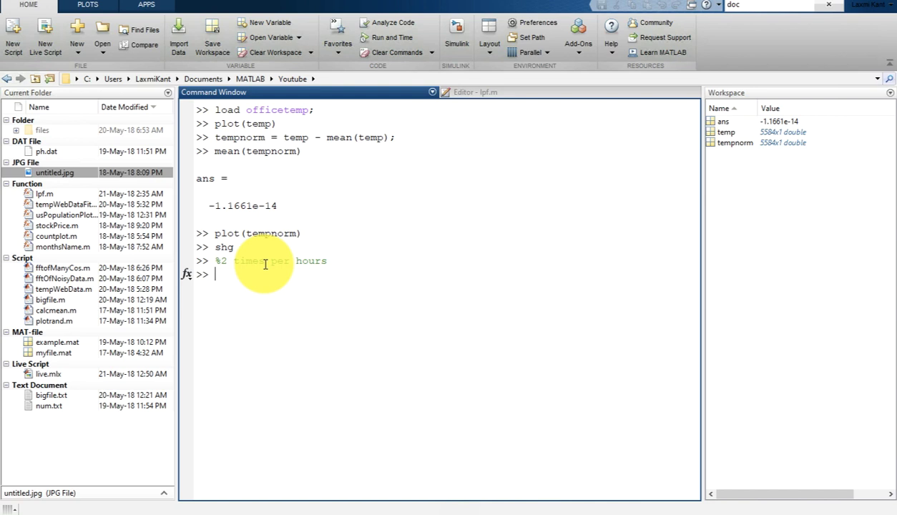
{"action": "type", "text": "fs = 2*24;"}
{"action": "key", "text": "Return"}
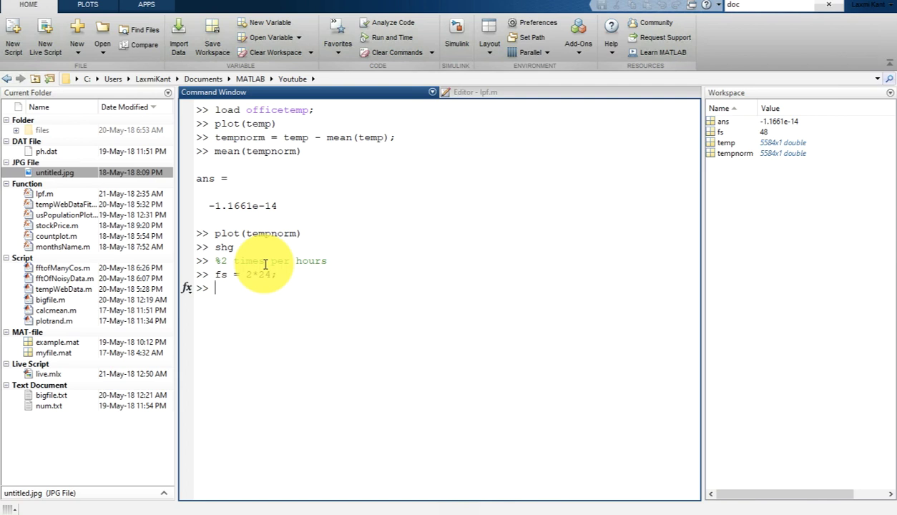
Create the time vector t = (0:length(tempnorm)-1)/fs in days.
{"action": "type", "text": "t = ()0:length("}
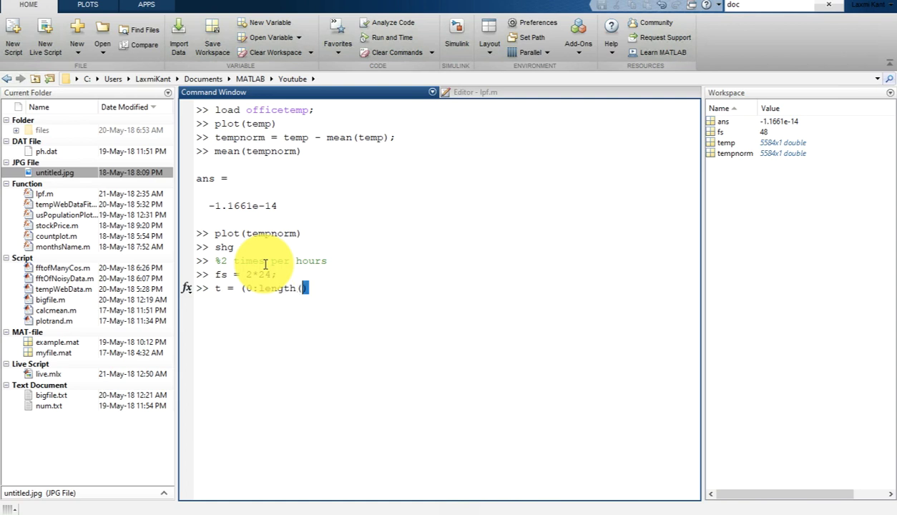
{"action": "type", "text": "temp"}
{"action": "type", "text": "norm)"}
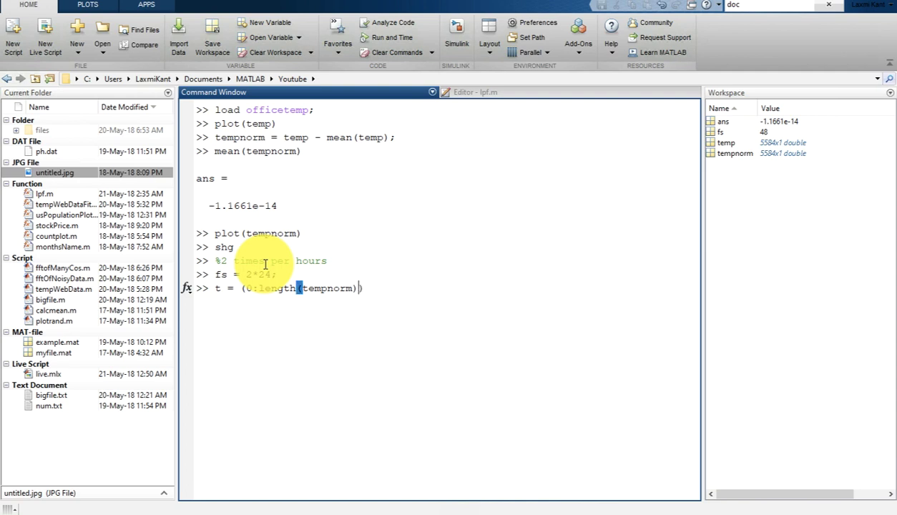
{"action": "type", "text": "-1)/fs;"}
{"action": "key", "text": "Return"}
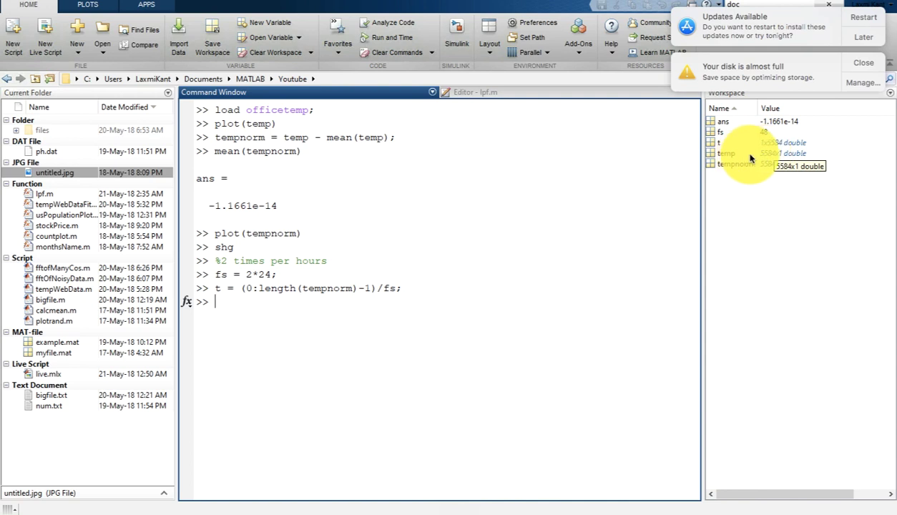
Dismiss the disk-full notification and postpone the system update until tomorrow.
{"action": "left_click", "coordinate": [864, 63]}
{"action": "left_click", "coordinate": [864, 38]}
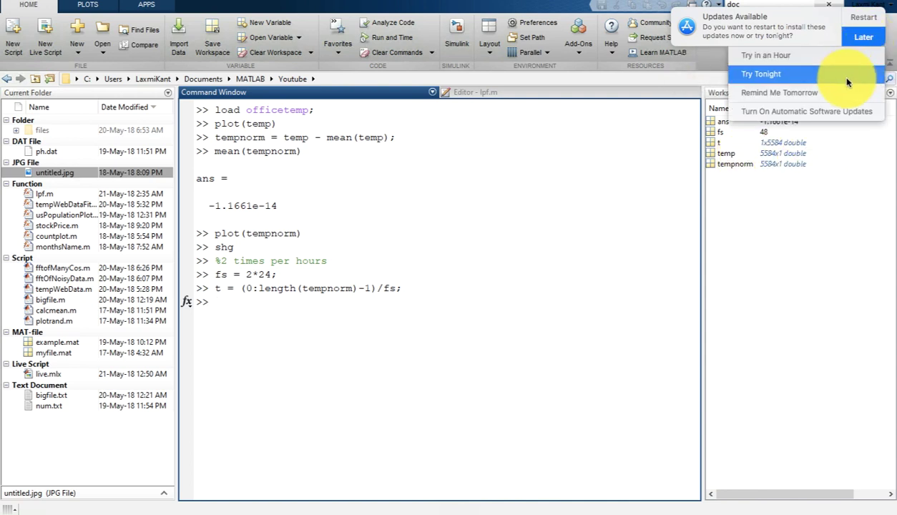
{"action": "left_click", "coordinate": [827, 87]}
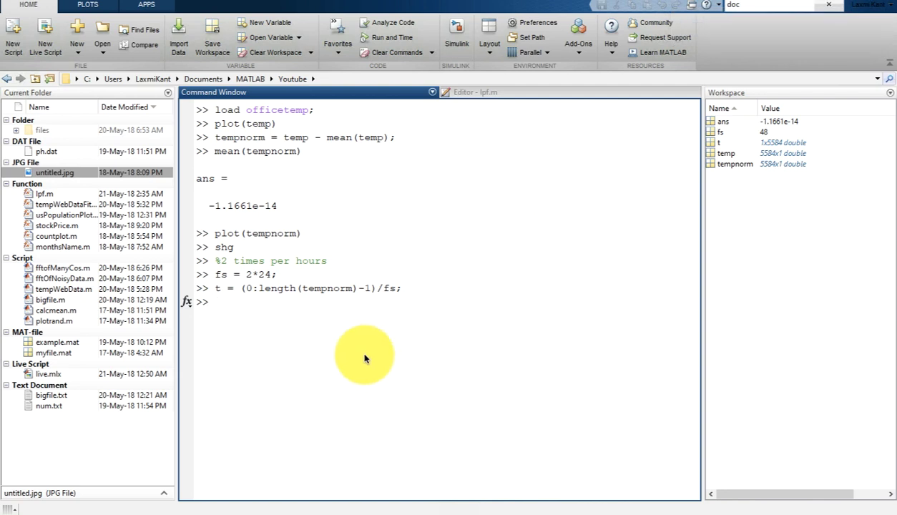
Plot tempnorm against t labelled 'Time in Days' and 'Temp' with axis tight, then close it.
{"action": "type", "text": "plot(t, tempn"}
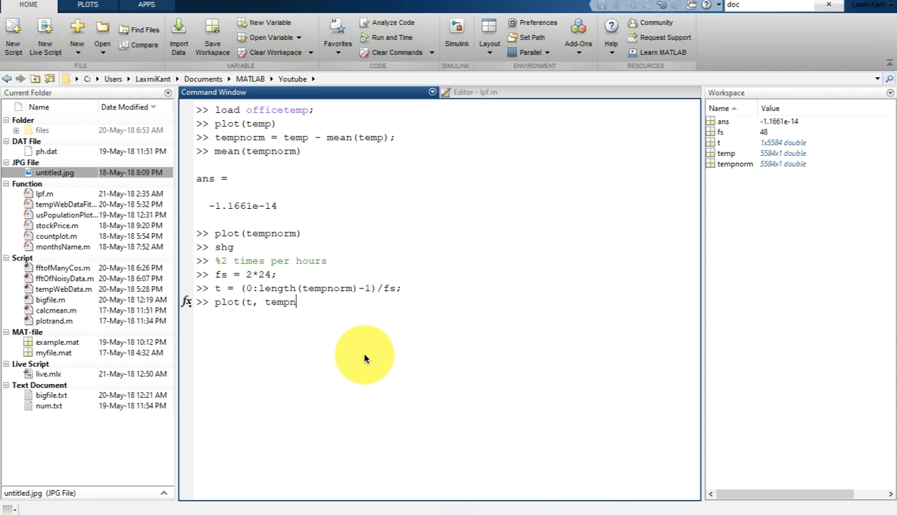
{"action": "type", "text": "orm); xlabel 'Te"}
{"action": "key", "text": "BackSpace"}
{"action": "key", "text": "BackSpace"}
{"action": "type", "text": "Time in Days'"}
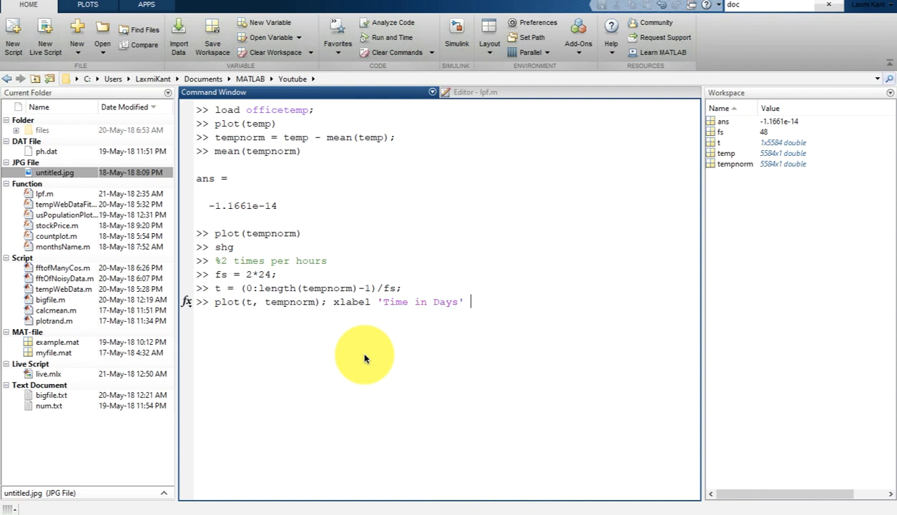
{"action": "type", "text": " ; ylabel ''"}
{"action": "key", "text": "Left"}
{"action": "type", "text": "Temp"}
{"action": "key", "text": "Right"}
{"action": "type", "text": "; axis "}
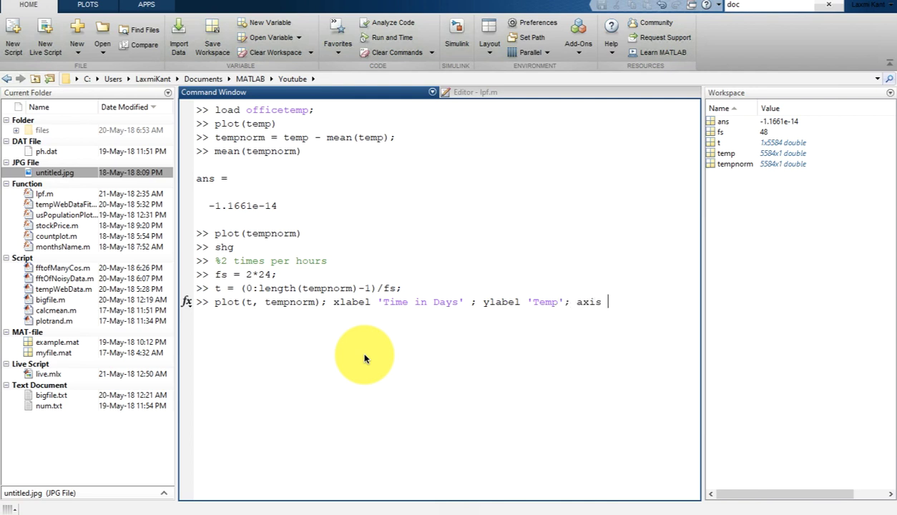
{"action": "type", "text": "tight; shg"}
{"action": "key", "text": "Return"}
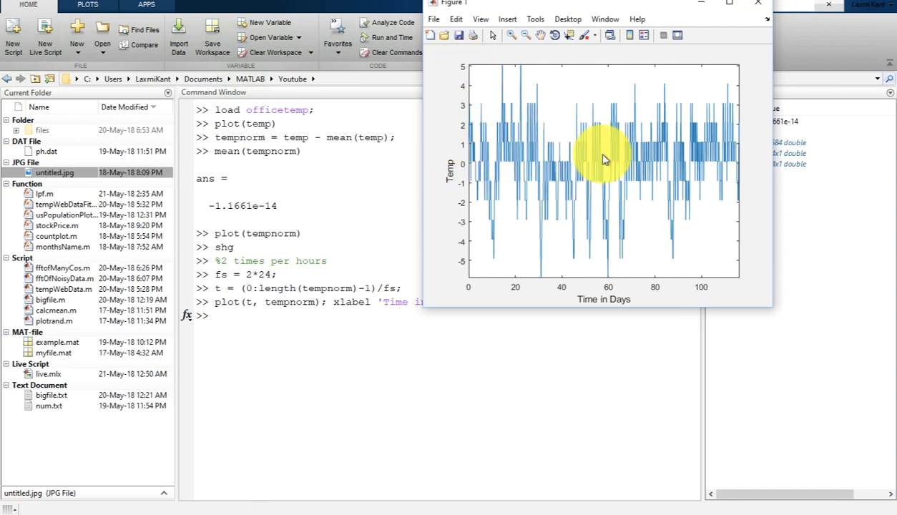
{"action": "left_click", "coordinate": [760, 7]}
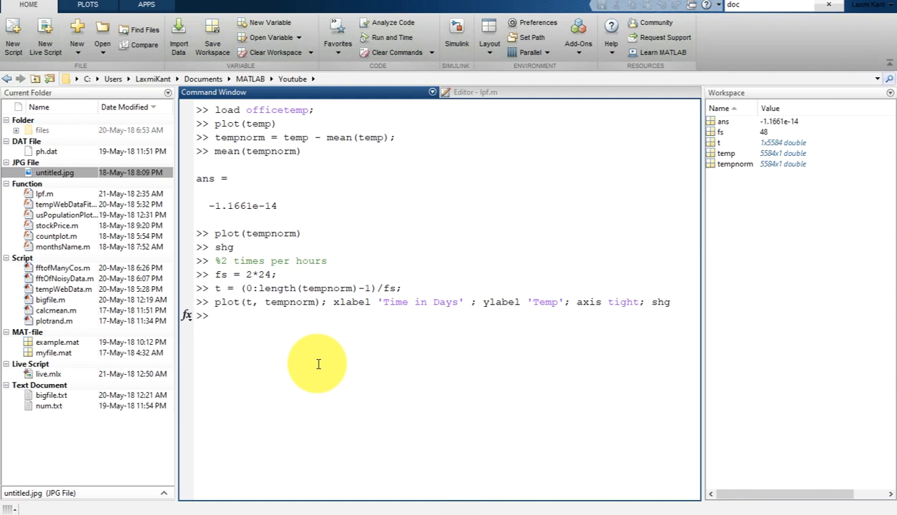
Start the command with the output list [autocor, lags] =.
{"action": "type", "text": "[]"}
{"action": "type", "text": "au"}
{"action": "key", "text": "BackSpace"}
{"action": "key", "text": "BackSpace"}
{"action": "type", "text": "au"}
{"action": "type", "text": "tocor"}
{"action": "type", "text": "r"}
{"action": "key", "text": "BackSpace"}
{"action": "type", "text": ", lags] ="}
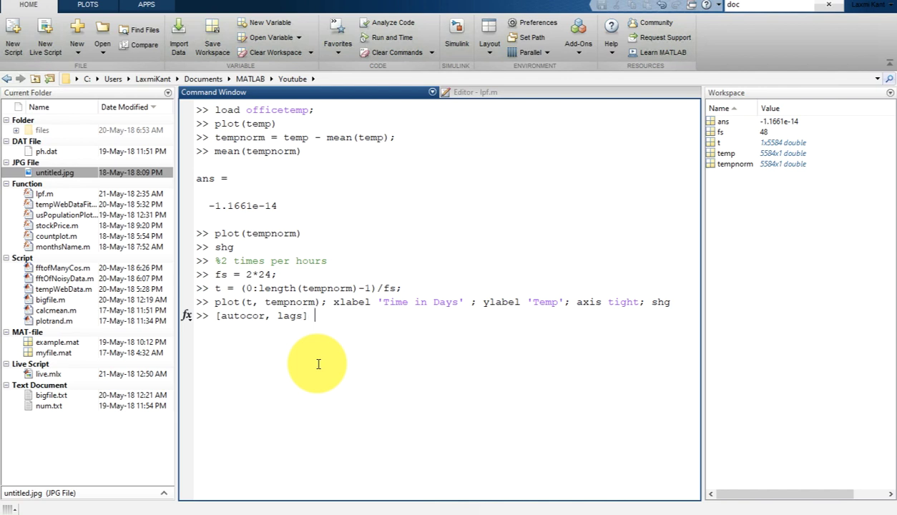
{"action": "double_click", "coordinate": [244, 315]}
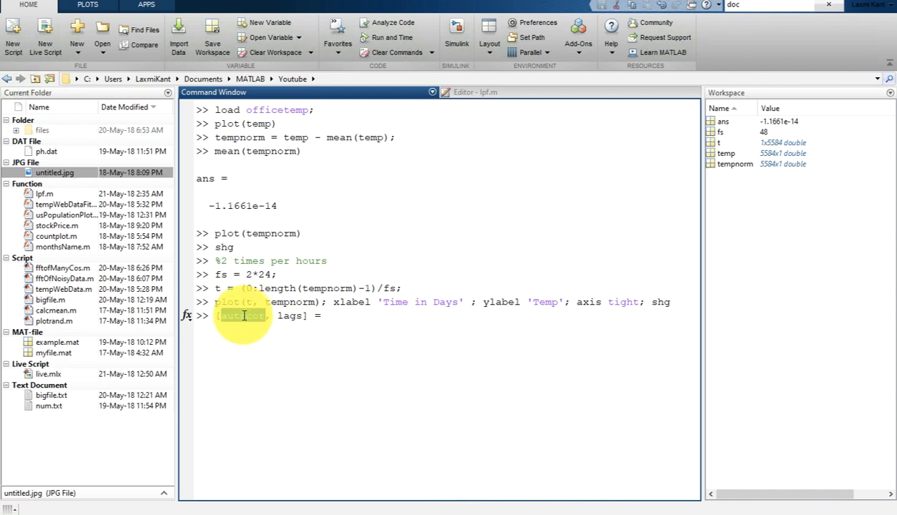
{"action": "double_click", "coordinate": [290, 316]}
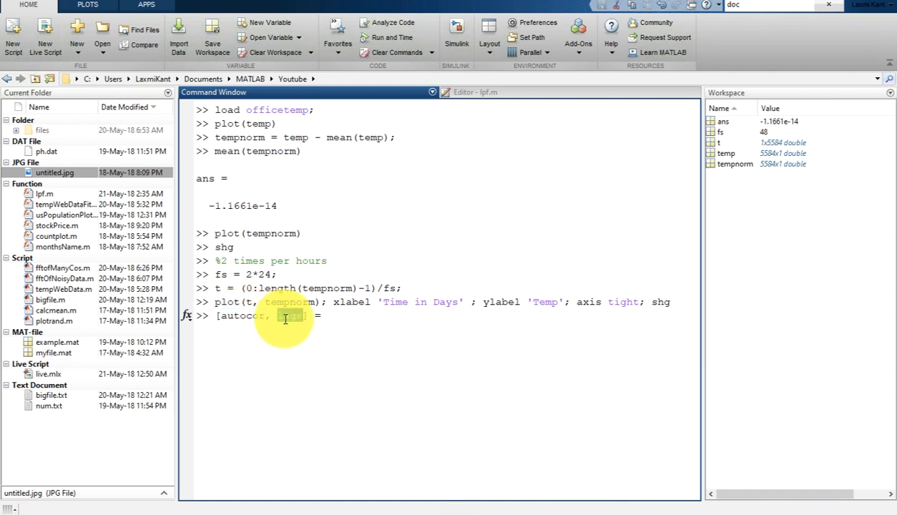
{"action": "left_click", "coordinate": [347, 316]}
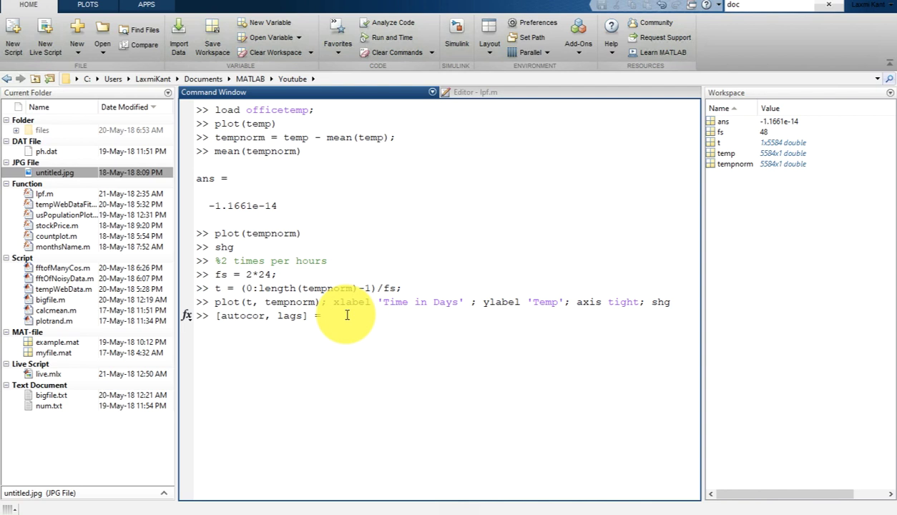
{"action": "type", "text": ";"}
{"action": "key", "text": "BackSpace"}
Complete and run xcorr(tempnorm, 3*7*fs, 'coeff') for normalized lags up to three weeks.
{"action": "type", "text": "xcorr(tempnorm,"}
{"action": "type", "text": "3*7*fs"}
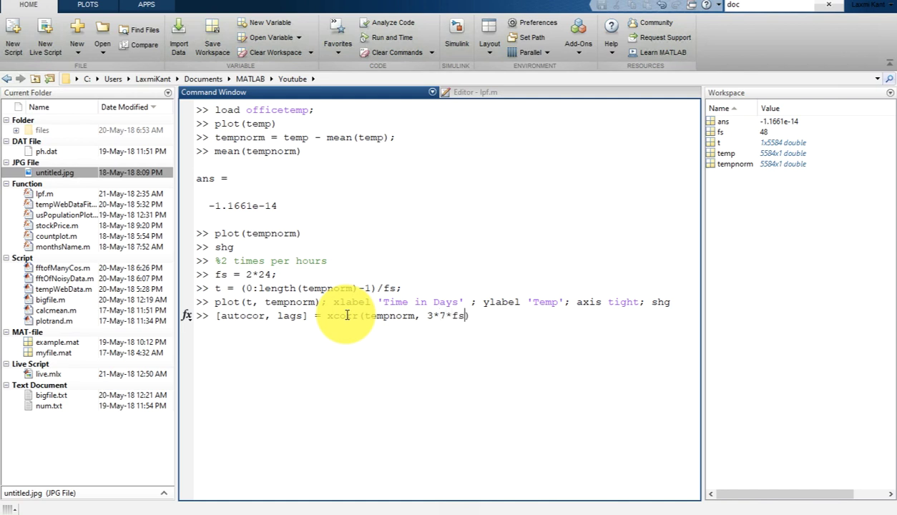
{"action": "type", "text": ")"}
{"action": "type", "text": ","}
{"action": "type", "text": " 'co"}
{"action": "type", "text": "eff"}
{"action": "type", "text": "')"}
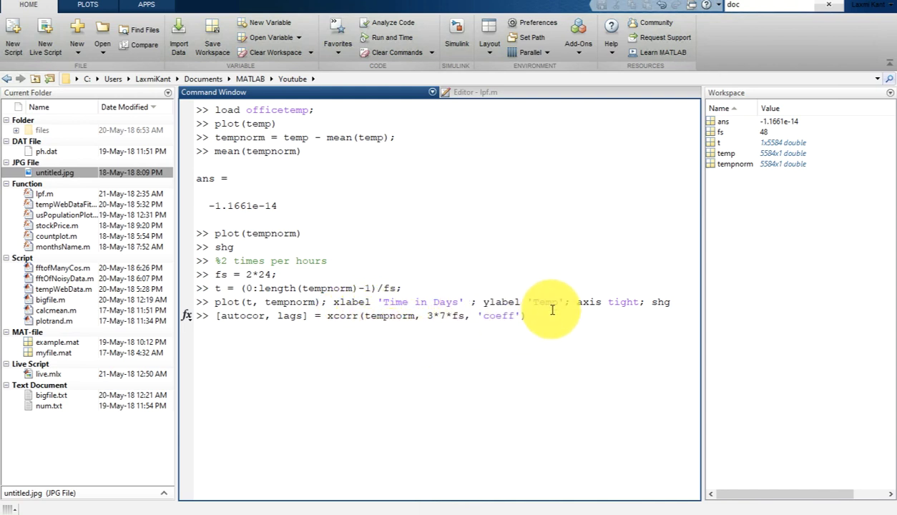
{"action": "type", "text": ";"}
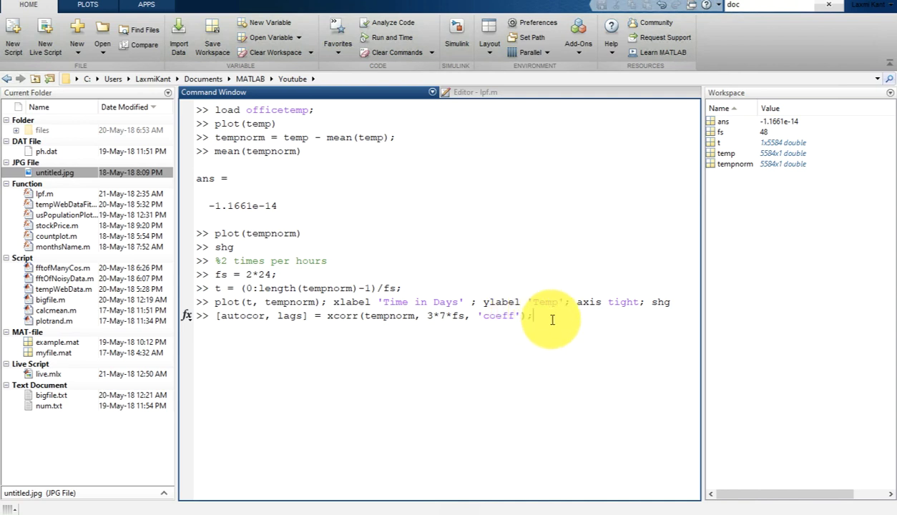
{"action": "key", "text": "Return"}
{"action": "type", "text": "help"}
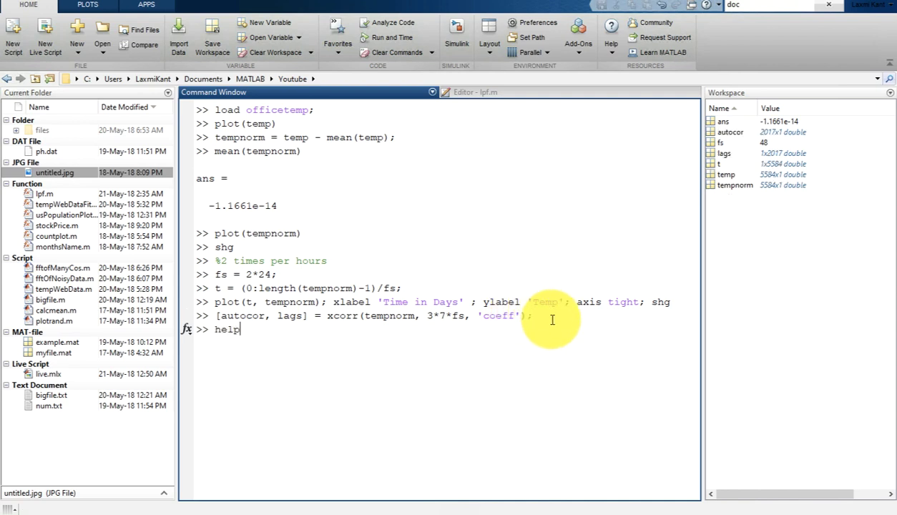
{"action": "type", "text": " xcorr"}
Display the xcorr help and scroll through its SCALEOPT normalization options.
{"action": "key", "text": "Return"}
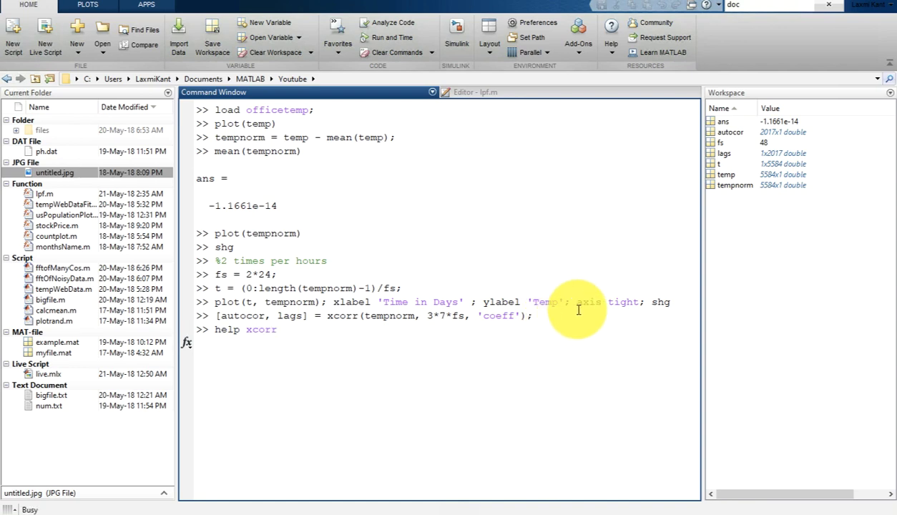
{"action": "scroll", "coordinate": [414, 269], "scroll_direction": "up", "scroll_amount": 1}
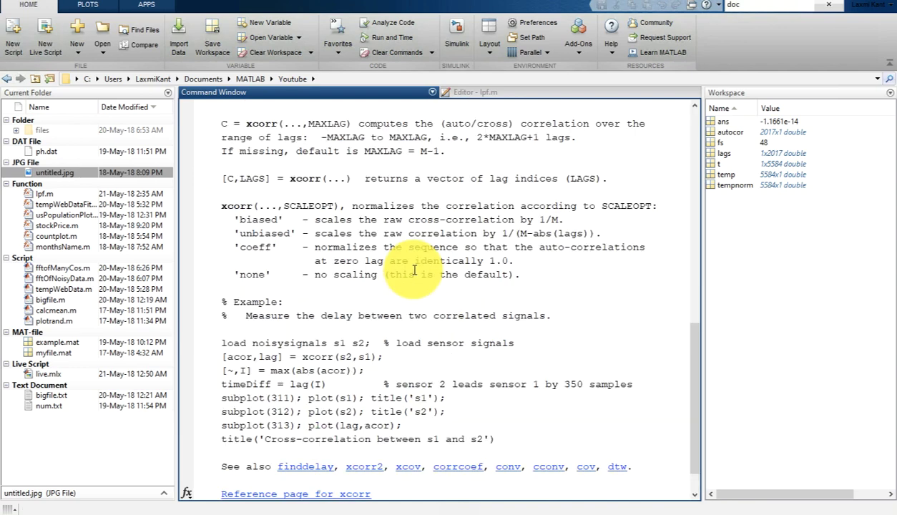
{"action": "scroll", "coordinate": [414, 270], "scroll_direction": "up", "scroll_amount": 10}
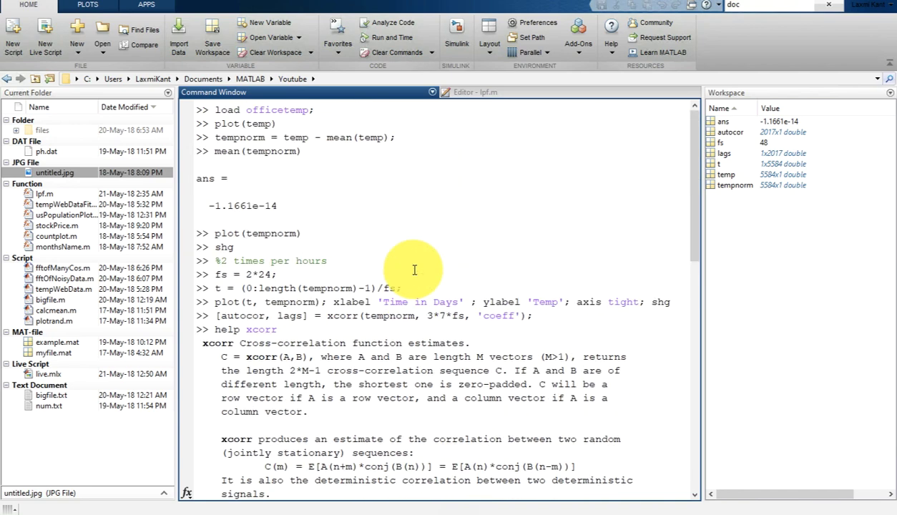
{"action": "scroll", "coordinate": [415, 270], "scroll_direction": "down", "scroll_amount": 1}
{"action": "scroll", "coordinate": [405, 327], "scroll_direction": "down", "scroll_amount": 2}
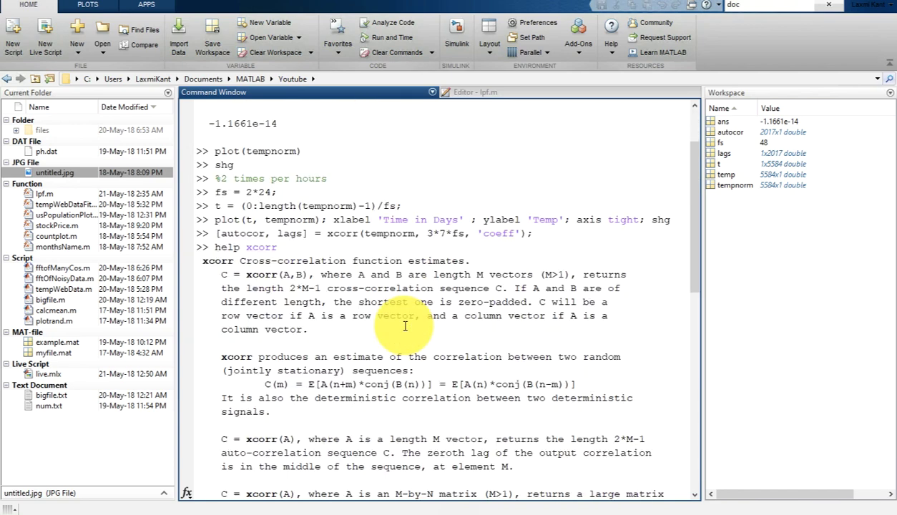
{"action": "scroll", "coordinate": [405, 326], "scroll_direction": "down", "scroll_amount": 2}
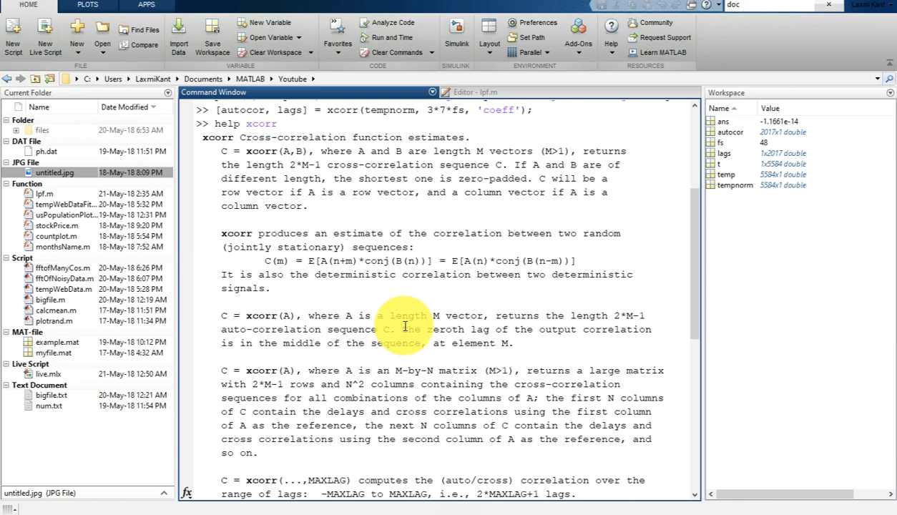
{"action": "scroll", "coordinate": [405, 326], "scroll_direction": "down", "scroll_amount": 2}
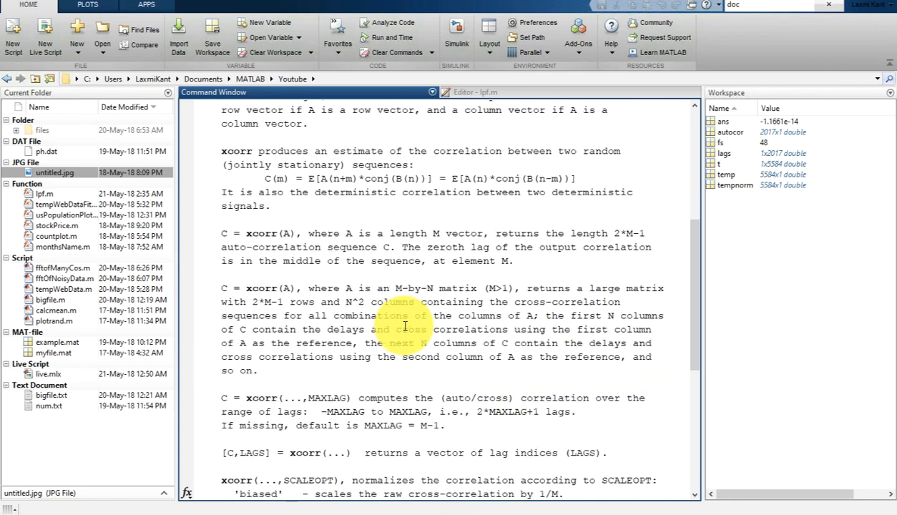
{"action": "scroll", "coordinate": [405, 326], "scroll_direction": "down", "scroll_amount": 3}
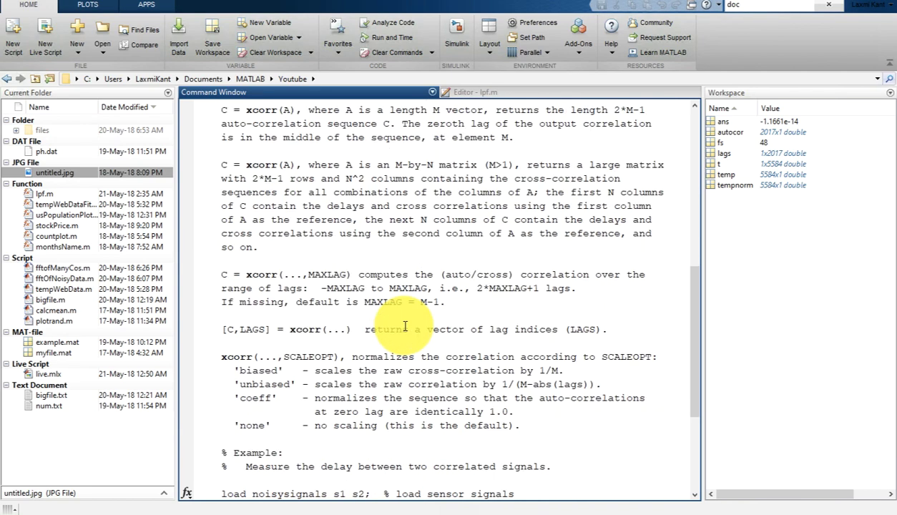
{"action": "scroll", "coordinate": [405, 326], "scroll_direction": "down", "scroll_amount": 2}
{"action": "scroll", "coordinate": [405, 327], "scroll_direction": "down", "scroll_amount": 1}
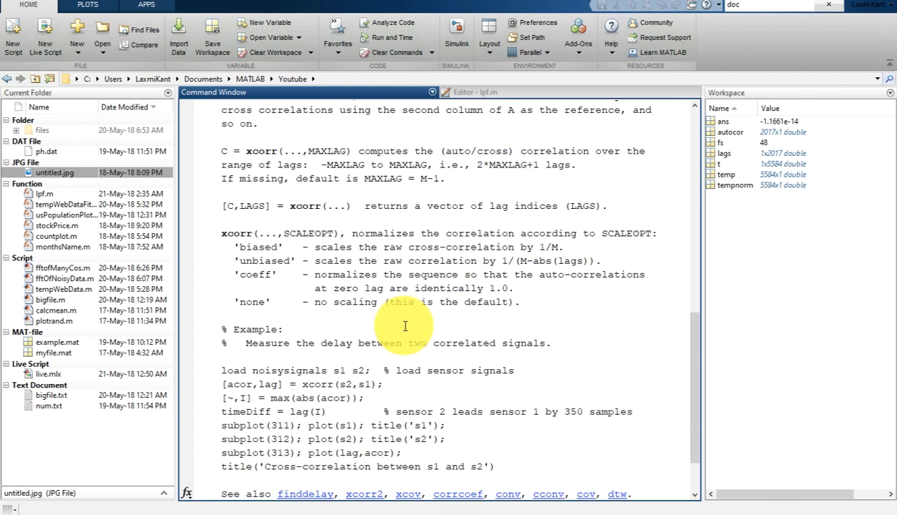
Highlight the xcorr(s2,s1) cross-correlation example line and its s2 argument.
{"action": "triple_click", "coordinate": [343, 387]}
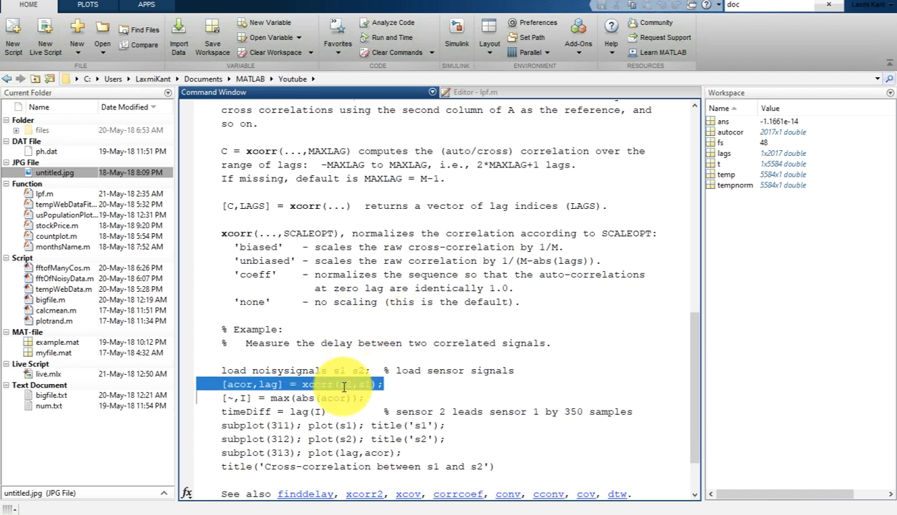
{"action": "left_click", "coordinate": [344, 387]}
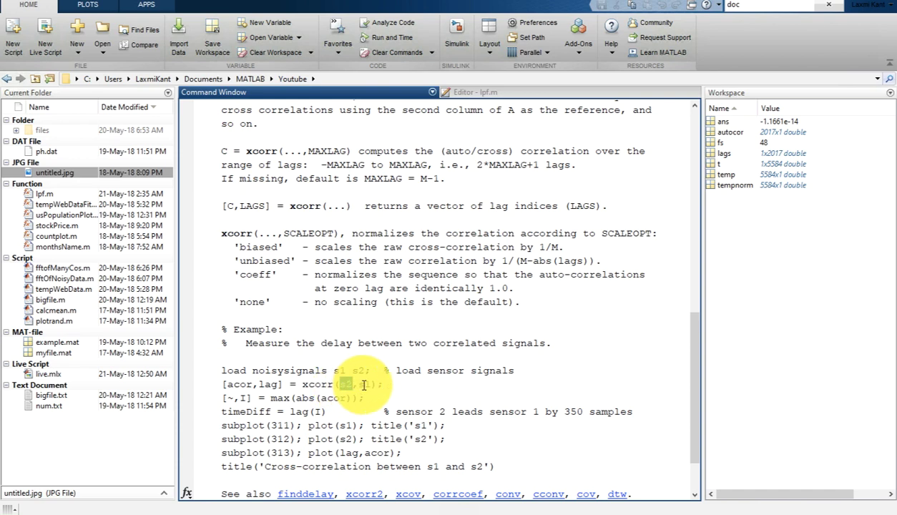
{"action": "double_click", "coordinate": [364, 385]}
{"action": "scroll", "coordinate": [364, 385], "scroll_direction": "down", "scroll_amount": 1}
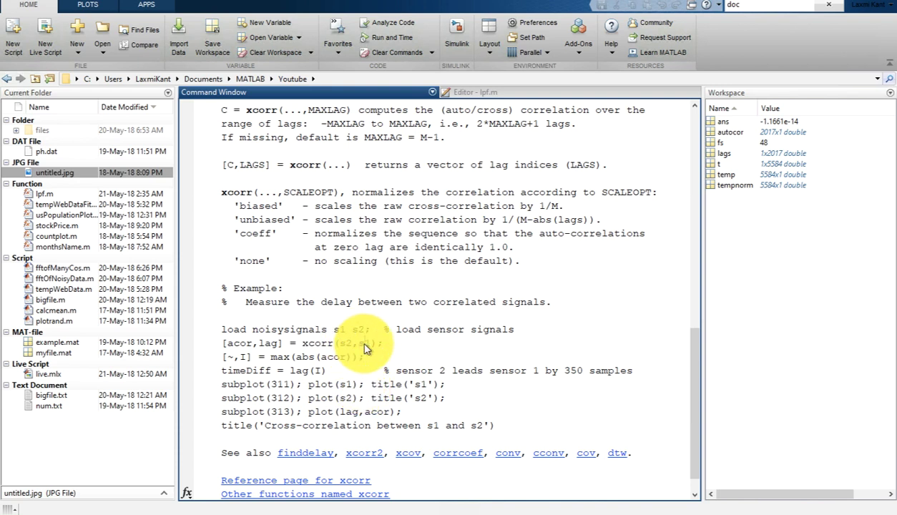
{"action": "triple_click", "coordinate": [347, 344]}
{"action": "left_click", "coordinate": [349, 346]}
{"action": "double_click", "coordinate": [349, 346]}
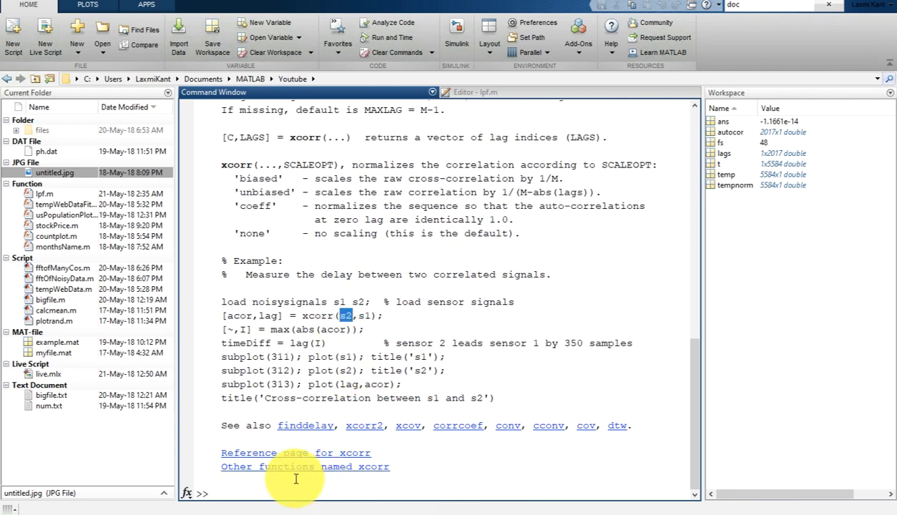
Rerun the xcorr autocorrelation and plot autocor against lags/fs in days.
{"action": "key", "text": "Up"}
{"action": "key", "text": "Up"}
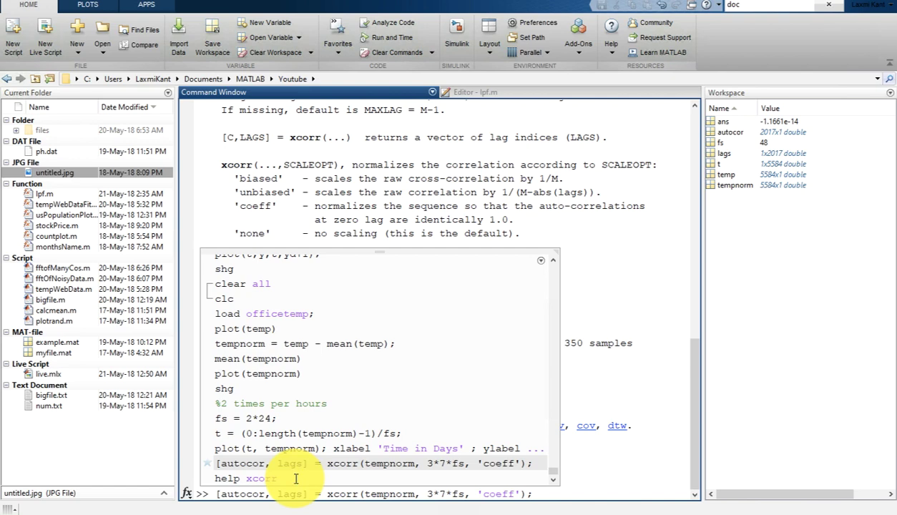
{"action": "key", "text": "Return"}
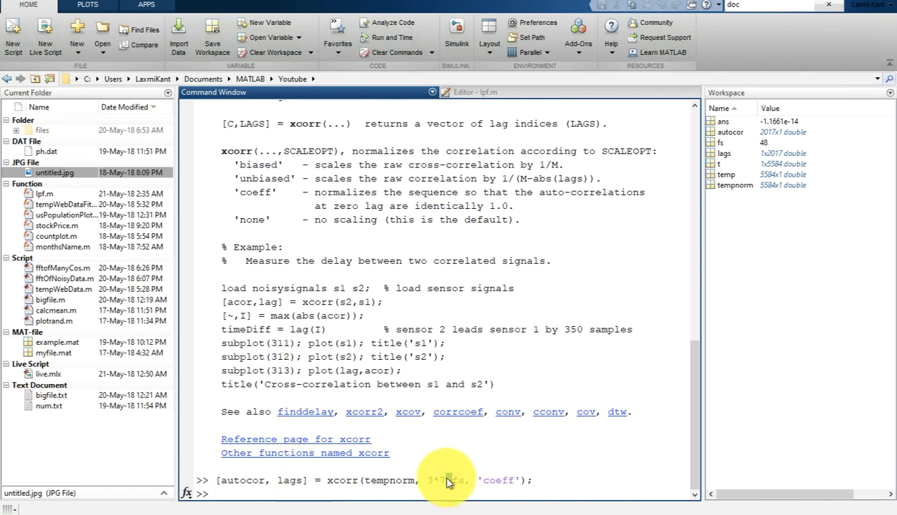
{"action": "mouse_move", "coordinate": [445, 480]}
{"action": "left_mouse_down"}
{"action": "mouse_move", "coordinate": [466, 480]}
{"action": "mouse_move", "coordinate": [427, 481]}
{"action": "left_mouse_up"}
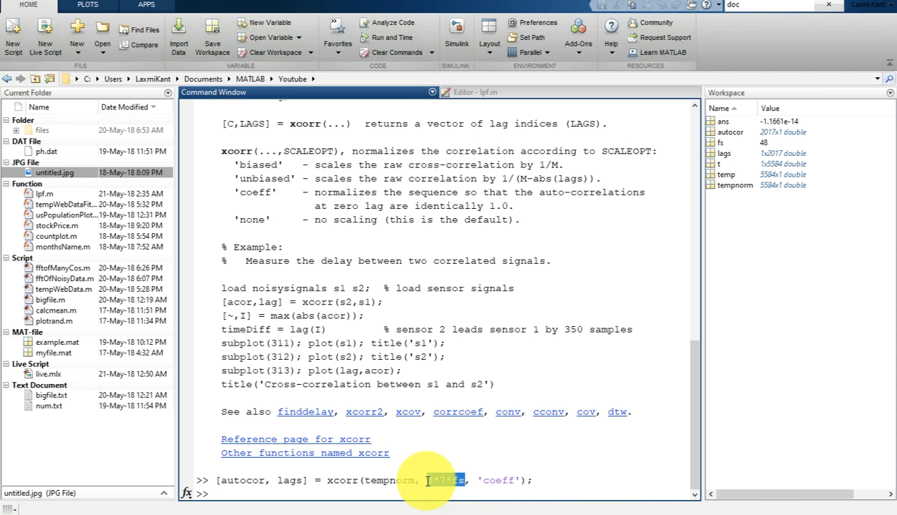
{"action": "type", "text": "p"}
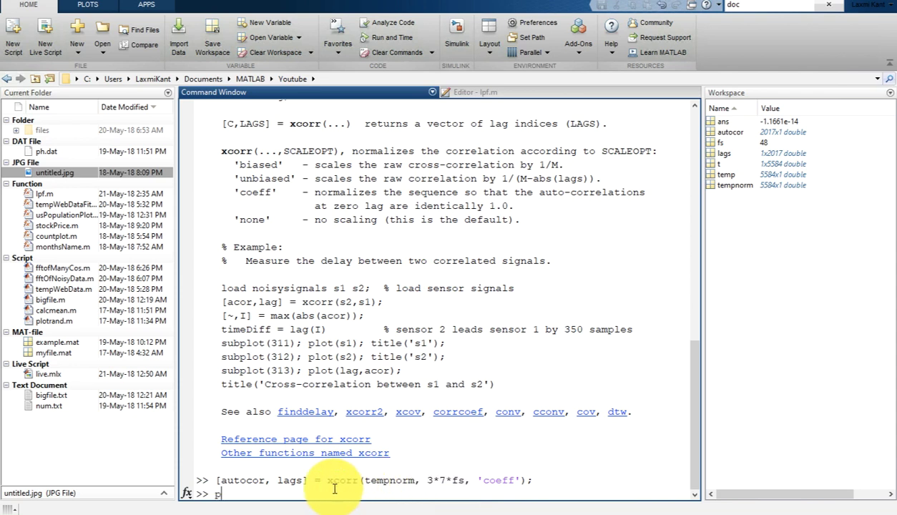
{"action": "type", "text": "lot(lags/fs, a"}
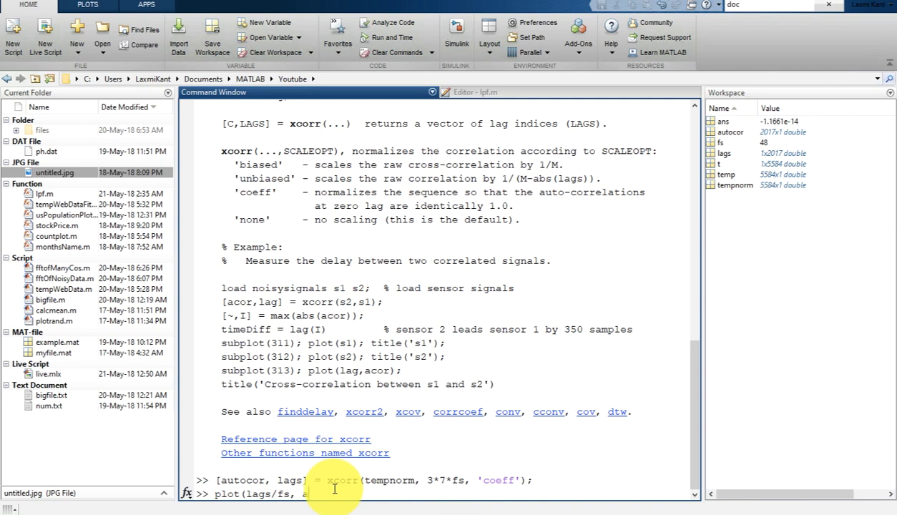
{"action": "type", "text": "utocor);"}
{"action": "key", "text": "Return"}
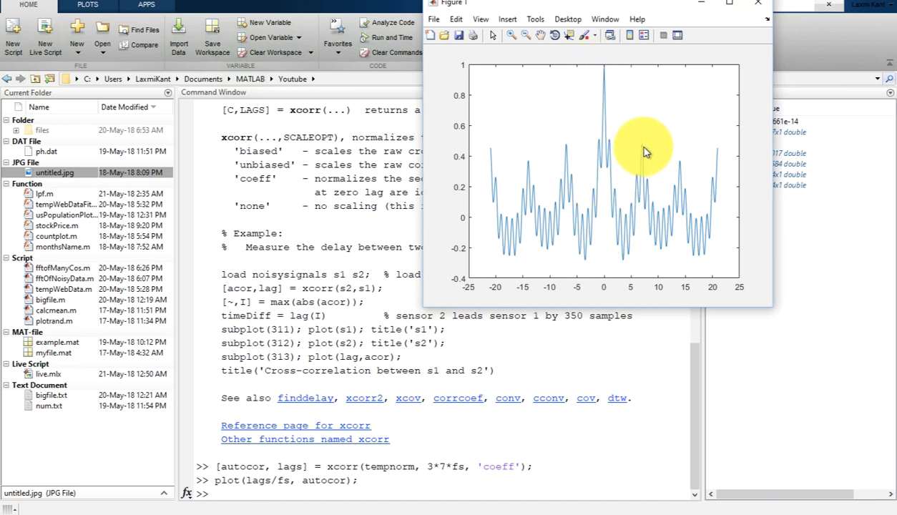
Zoom into the 7-day autocorrelation peak, which tops out near 0.48.
{"action": "left_click", "coordinate": [511, 35]}
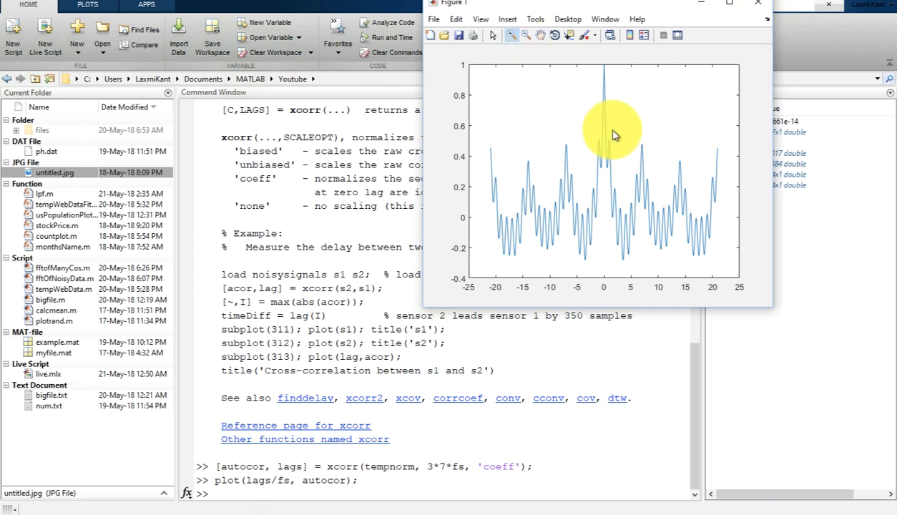
{"action": "left_click_drag", "start_coordinate": [634, 133], "coordinate": [646, 185]}
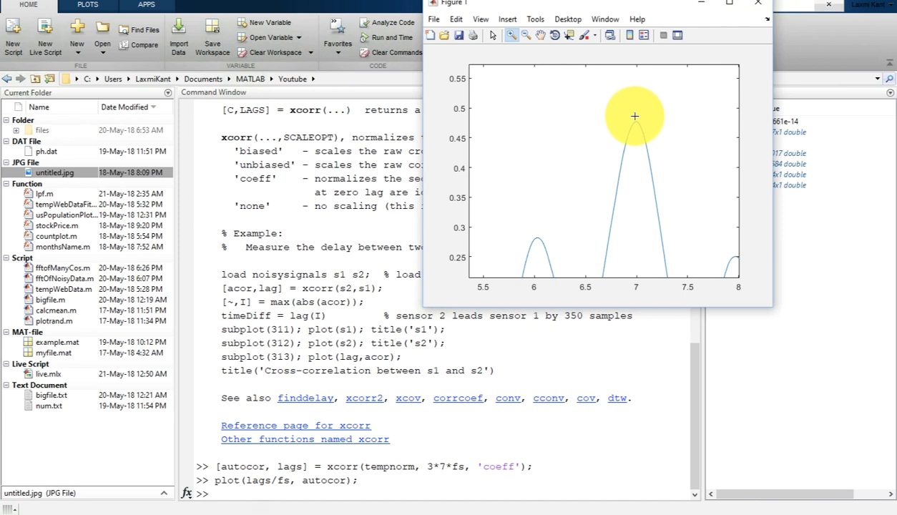
{"action": "left_click_drag", "start_coordinate": [628, 112], "coordinate": [651, 157]}
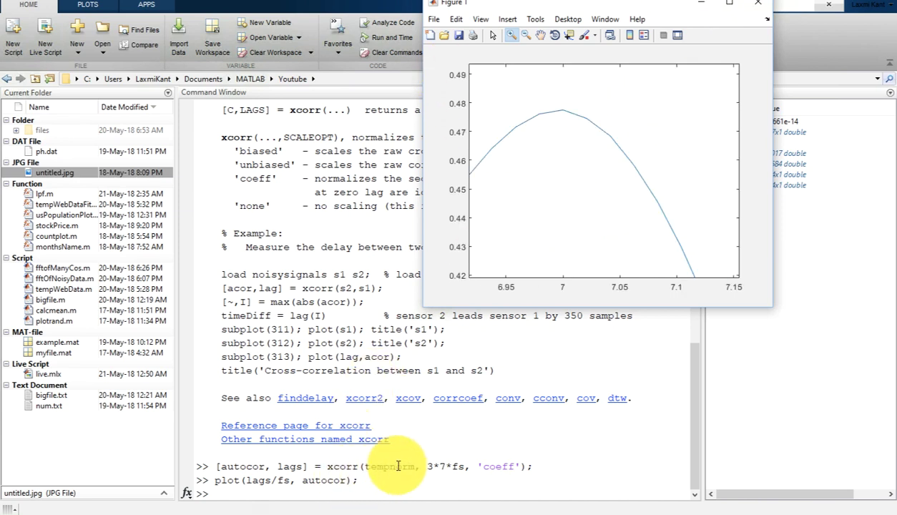
Highlight the tempnorm, 3*7 and fs arguments in the xcorr command.
{"action": "left_click_drag", "start_coordinate": [427, 466], "coordinate": [466, 466]}
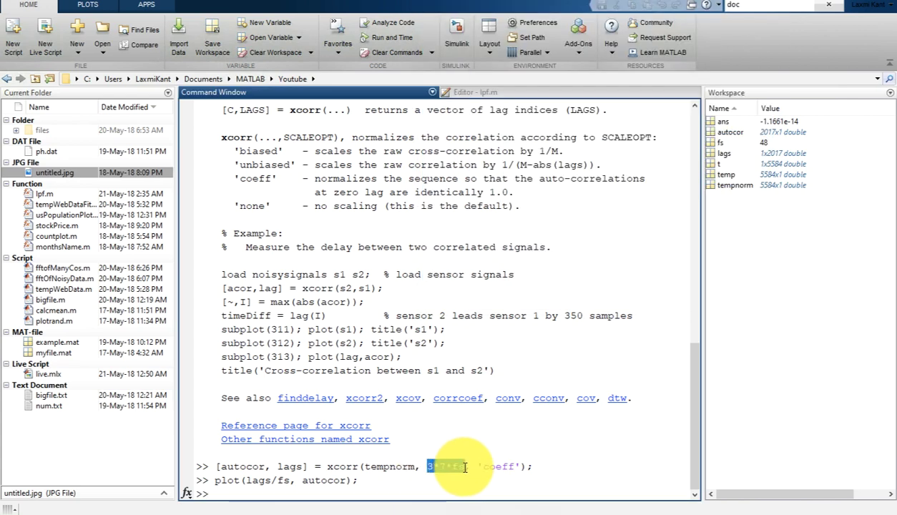
{"action": "double_click", "coordinate": [390, 467]}
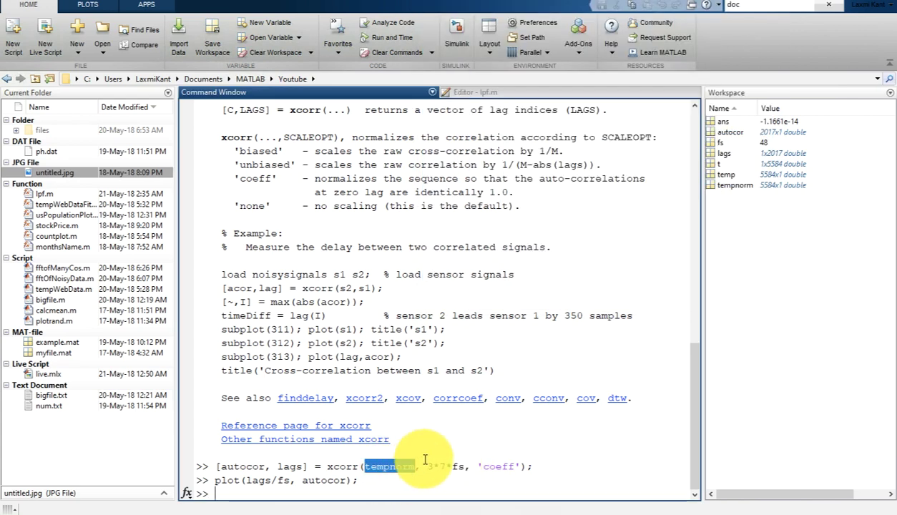
{"action": "left_click_drag", "start_coordinate": [446, 466], "coordinate": [428, 466]}
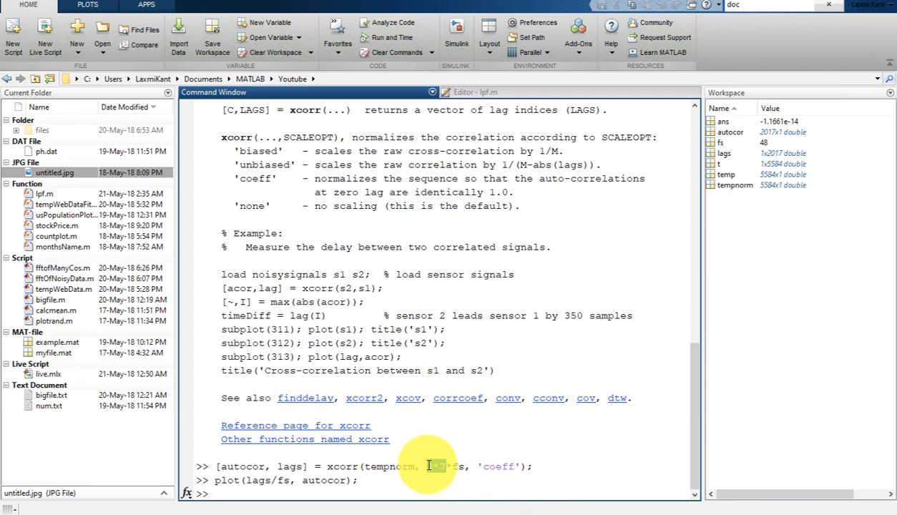
{"action": "triple_click", "coordinate": [457, 465]}
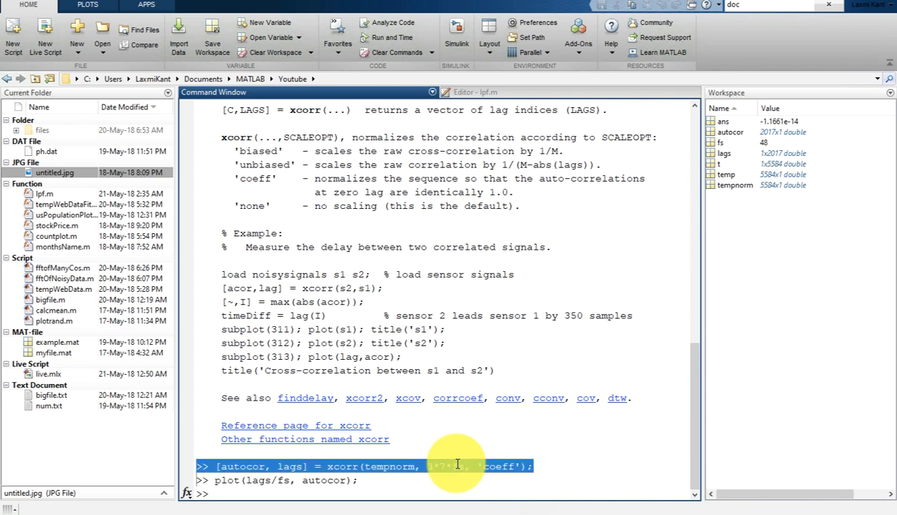
{"action": "double_click", "coordinate": [458, 465]}
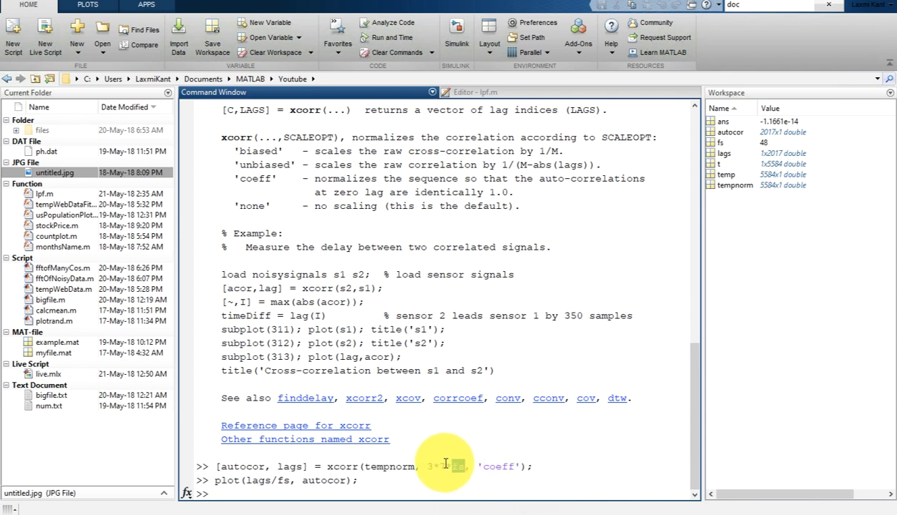
{"action": "left_click_drag", "start_coordinate": [445, 464], "coordinate": [430, 465]}
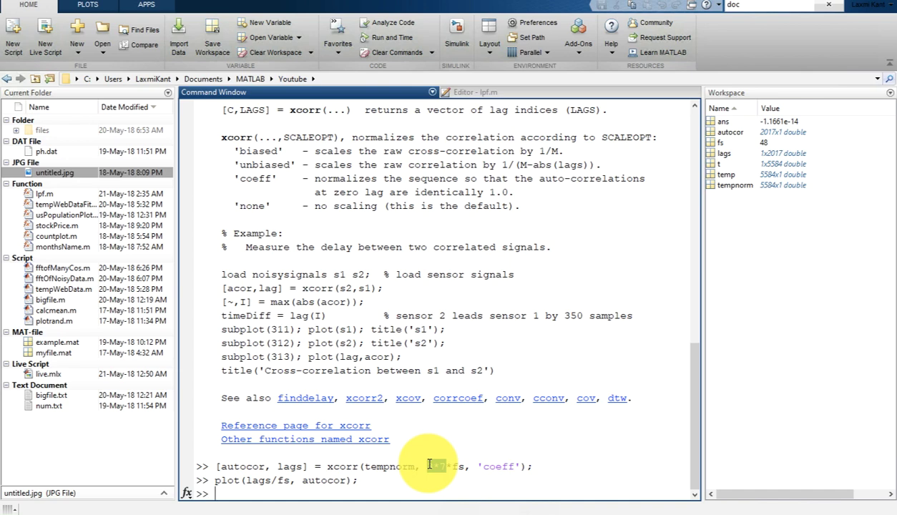
Restore the full autocorrelation plot view, then return to the Command Window prompt.
{"action": "mouse_move", "coordinate": [541, 506]}
{"action": "left_click", "coordinate": [630, 451]}
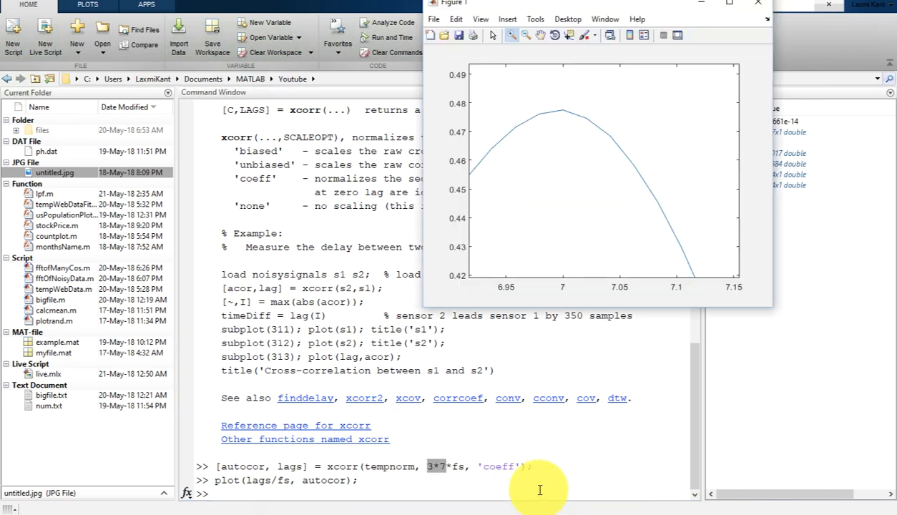
{"action": "double_click", "coordinate": [593, 183]}
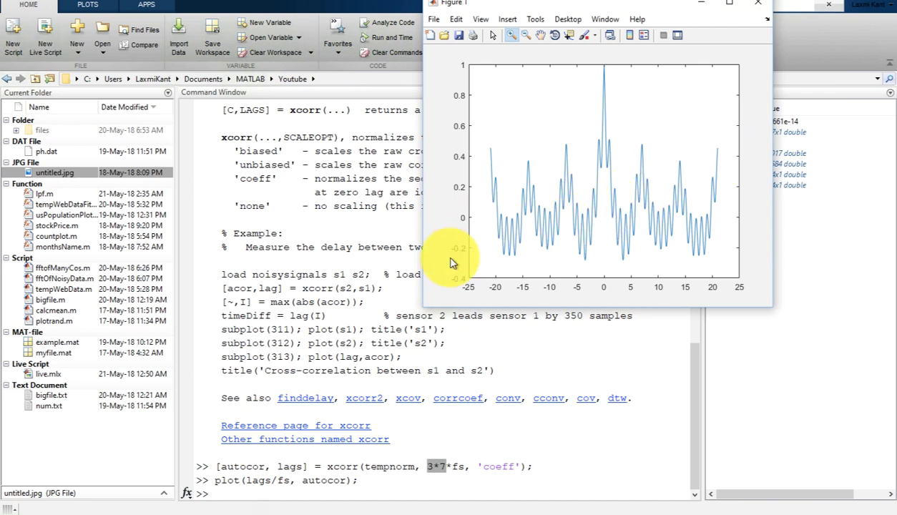
{"action": "left_click", "coordinate": [246, 488]}
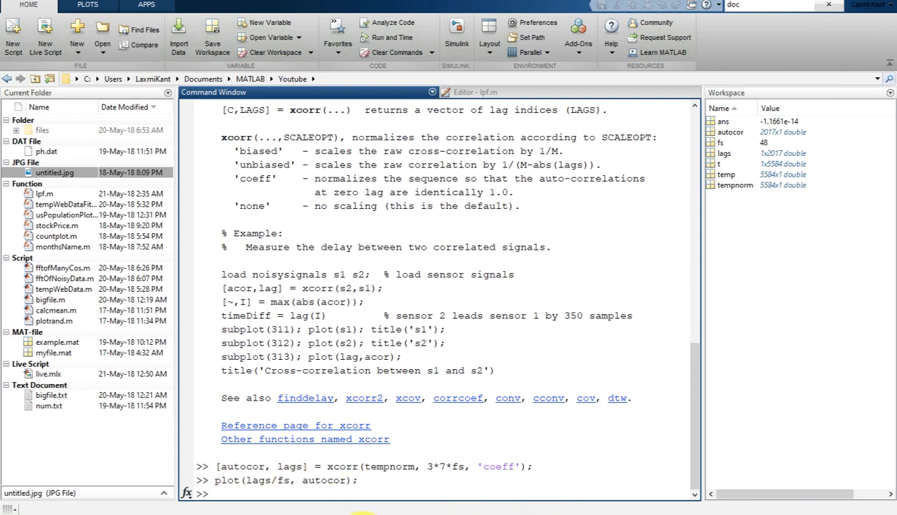
{"action": "mouse_move", "coordinate": [533, 509]}
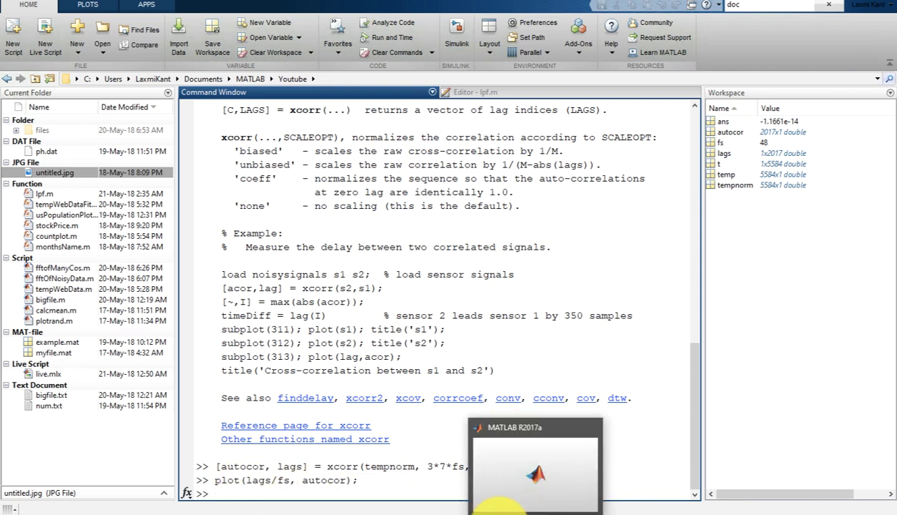
{"action": "left_click", "coordinate": [555, 467]}
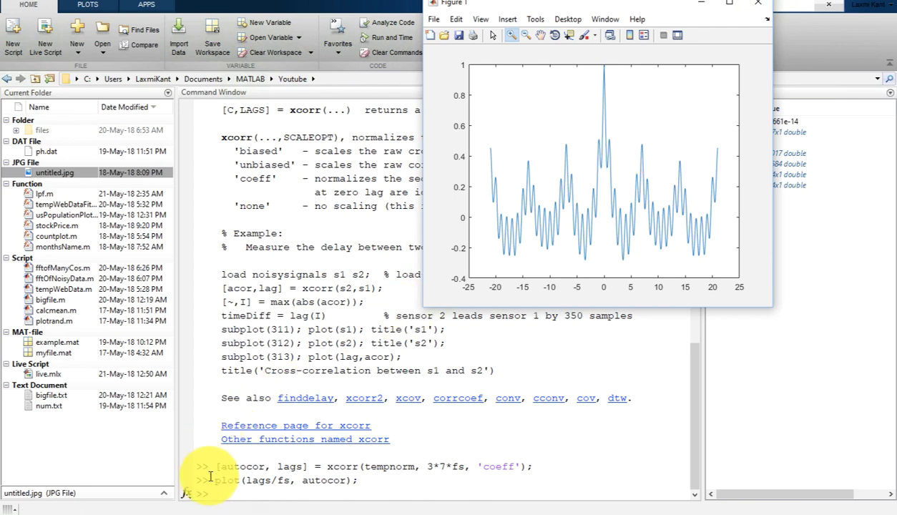
{"action": "left_click", "coordinate": [233, 493]}
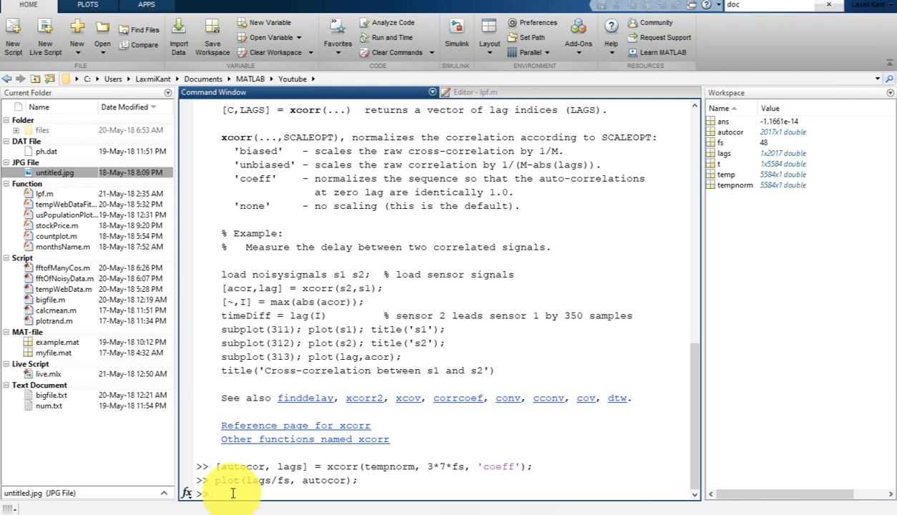
Run [pk, lc] = findpeaks(autocor) and display the peak locations lc (47, 96, 145…).
{"action": "type", "text": "[pks, lc] = findpeaks("}
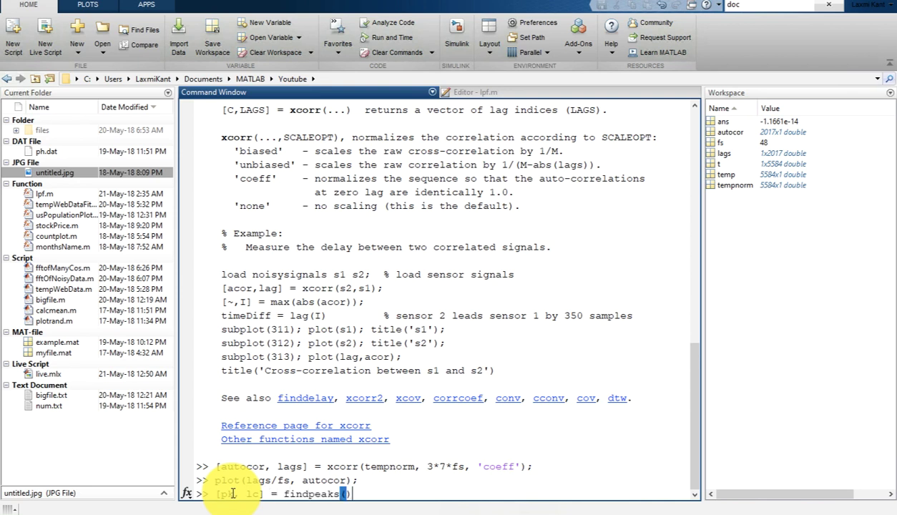
{"action": "type", "text": "autocor);"}
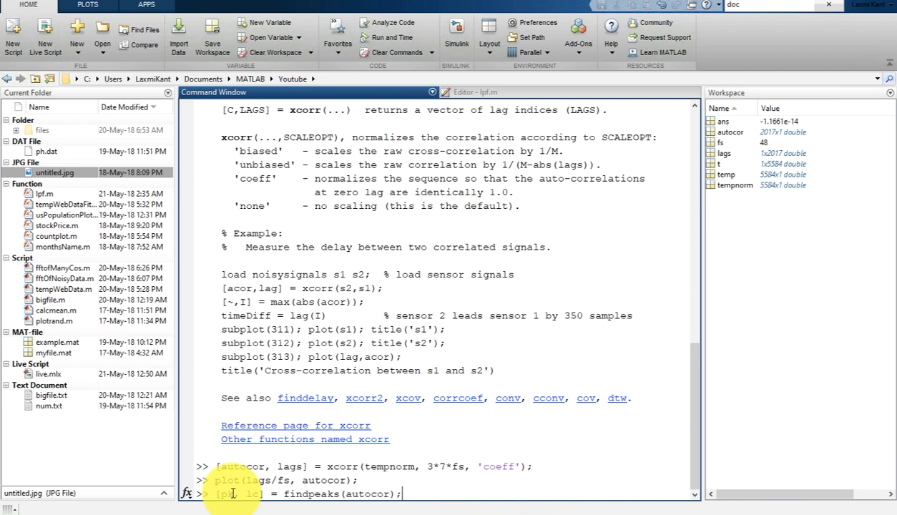
{"action": "key", "text": "Return"}
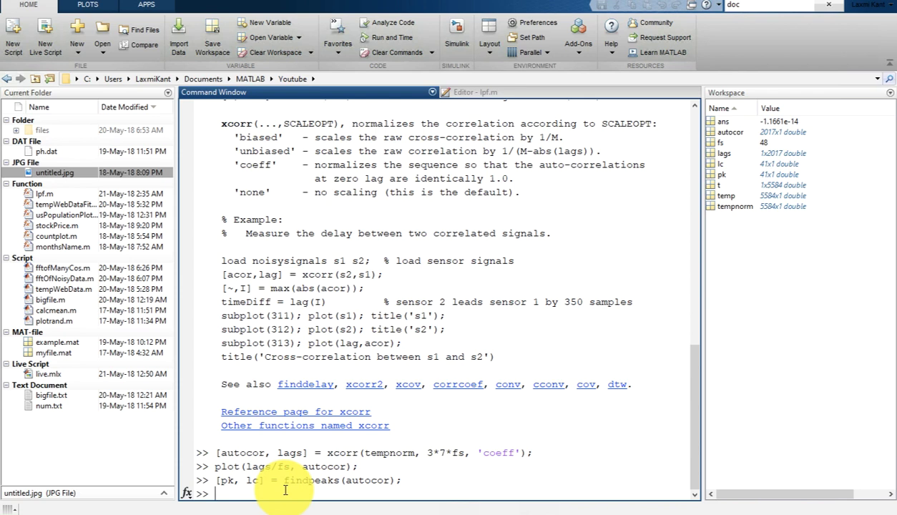
{"action": "type", "text": "short = mean("}
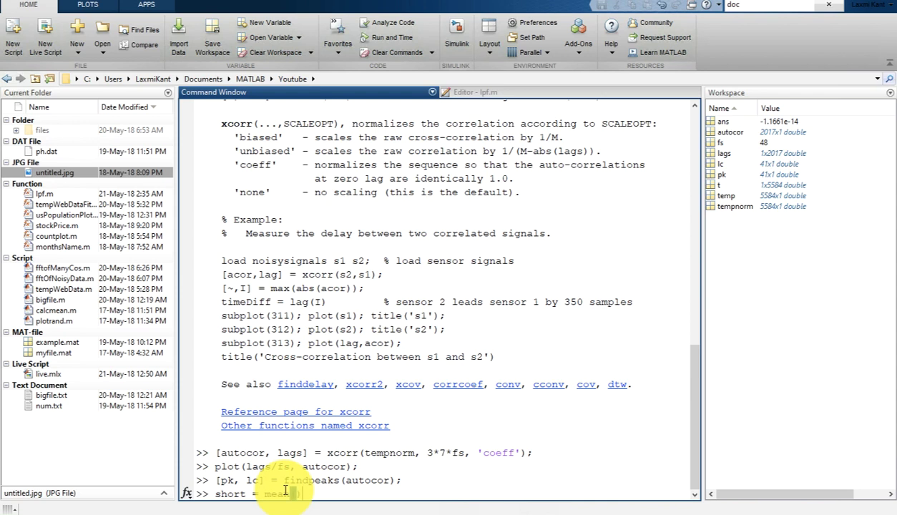
{"action": "type", "text": "di"}
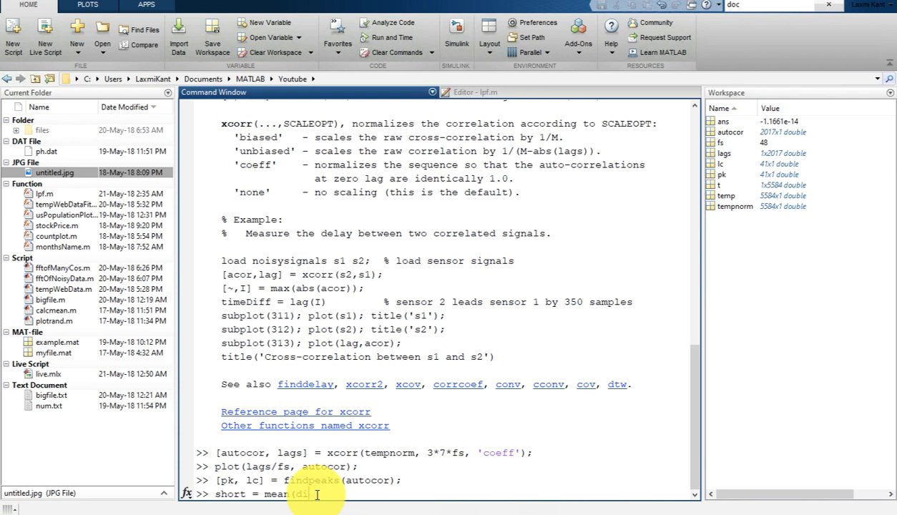
{"action": "key", "text": "BackSpace"}
{"action": "key", "text": "BackSpace"}
{"action": "key", "text": "BackSpace"}
{"action": "key", "text": "BackSpace"}
{"action": "key", "text": "BackSpace"}
{"action": "key", "text": "BackSpace"}
{"action": "key", "text": "BackSpace"}
{"action": "key", "text": "BackSpace"}
{"action": "key", "text": "BackSpace"}
{"action": "key", "text": "BackSpace"}
{"action": "key", "text": "BackSpace"}
{"action": "key", "text": "BackSpace"}
{"action": "key", "text": "BackSpace"}
{"action": "key", "text": "BackSpace"}
{"action": "key", "text": "BackSpace"}
{"action": "key", "text": "BackSpace"}
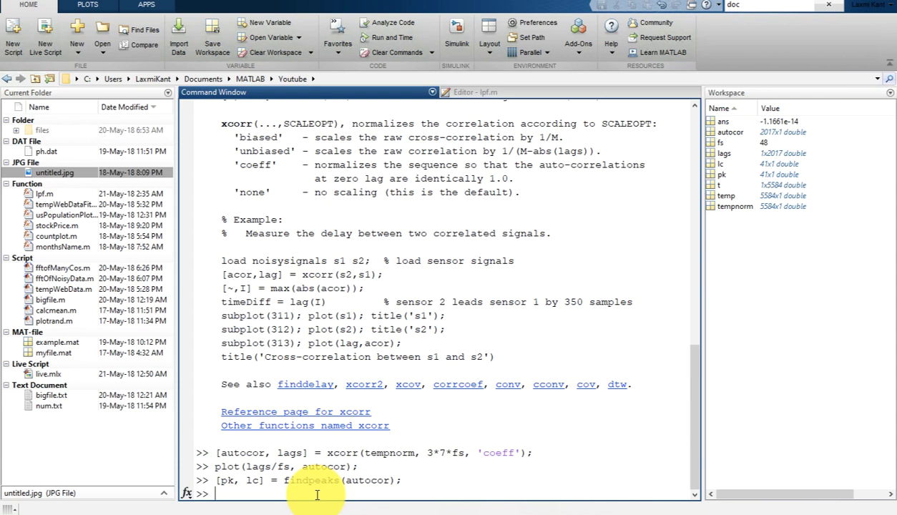
{"action": "type", "text": "lc"}
{"action": "key", "text": "Return"}
Review the lc output, selecting the first peak locations 47 and 96, and recall the lc command.
{"action": "scroll", "coordinate": [351, 334], "scroll_direction": "up", "scroll_amount": 10}
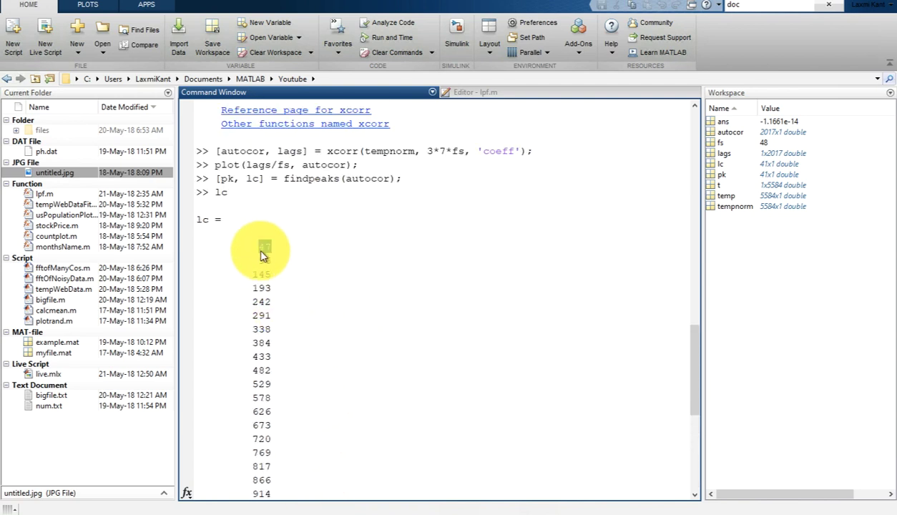
{"action": "double_click", "coordinate": [263, 262]}
{"action": "scroll", "coordinate": [264, 269], "scroll_direction": "down", "scroll_amount": 8}
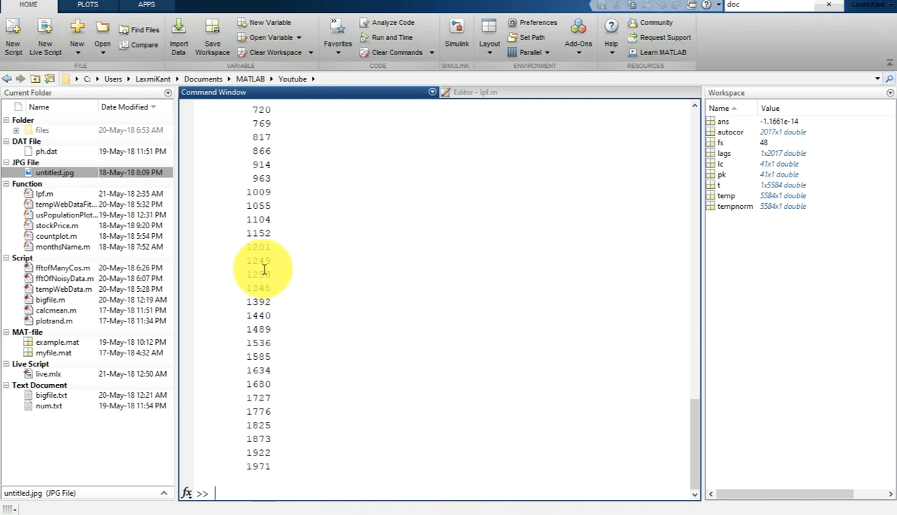
{"action": "type", "text": "pk"}
{"action": "key", "text": "BackSpace"}
{"action": "key", "text": "BackSpace"}
{"action": "scroll", "coordinate": [265, 165], "scroll_direction": "up", "scroll_amount": 7}
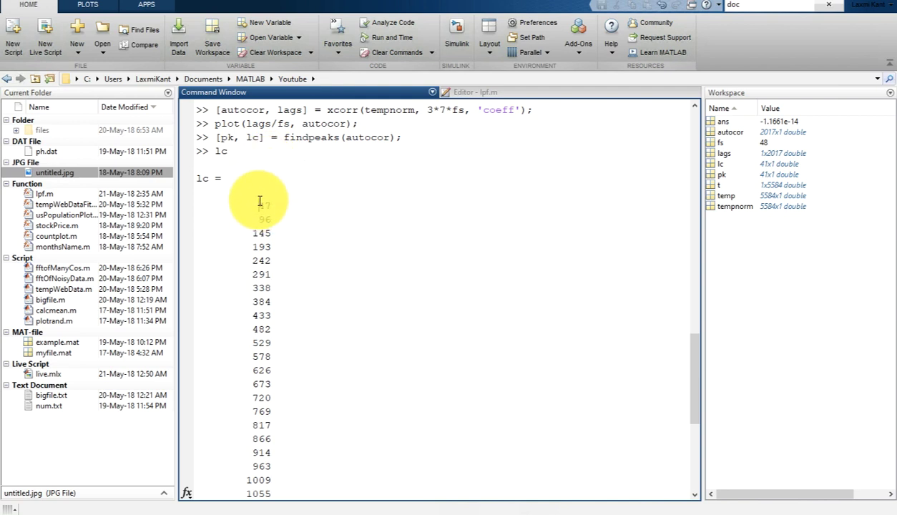
{"action": "left_click_drag", "start_coordinate": [260, 201], "coordinate": [271, 219]}
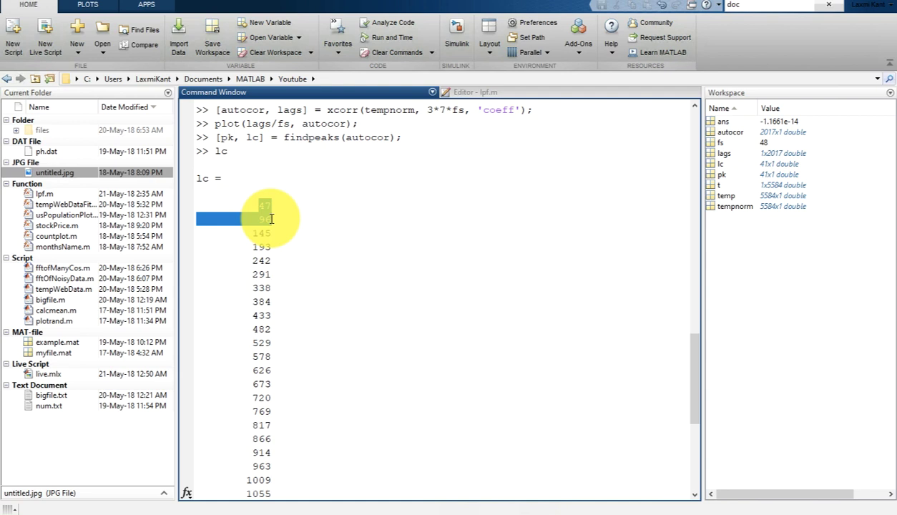
{"action": "left_click_drag", "start_coordinate": [271, 219], "coordinate": [264, 214]}
{"action": "left_click_drag", "start_coordinate": [262, 207], "coordinate": [261, 331]}
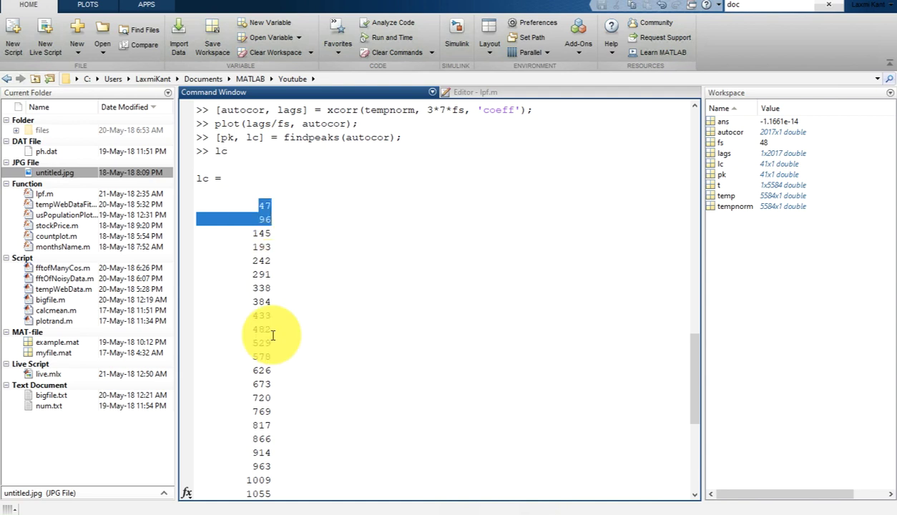
{"action": "scroll", "coordinate": [260, 361], "scroll_direction": "down", "scroll_amount": 7}
{"action": "key", "text": "Up"}
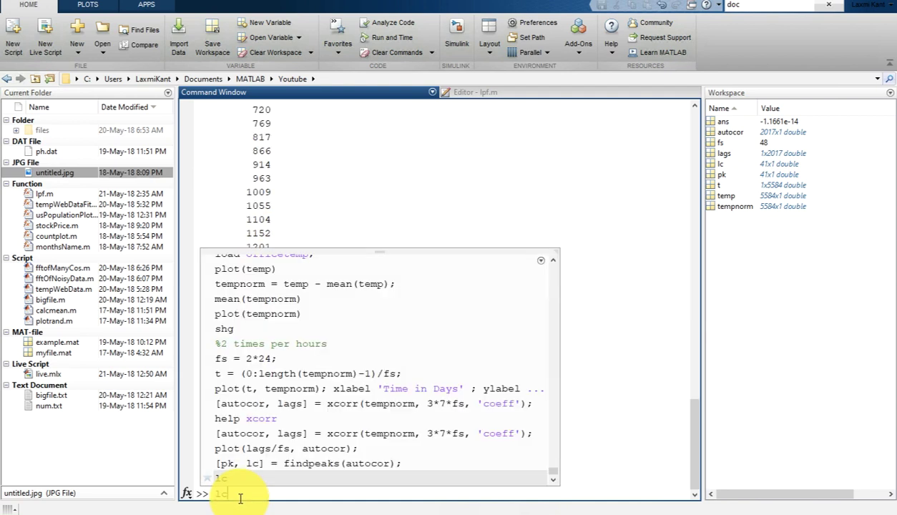
Convert the peak locations to days with lc/fs and scroll through the result.
{"action": "type", "text": "/fs"}
{"action": "key", "text": "Return"}
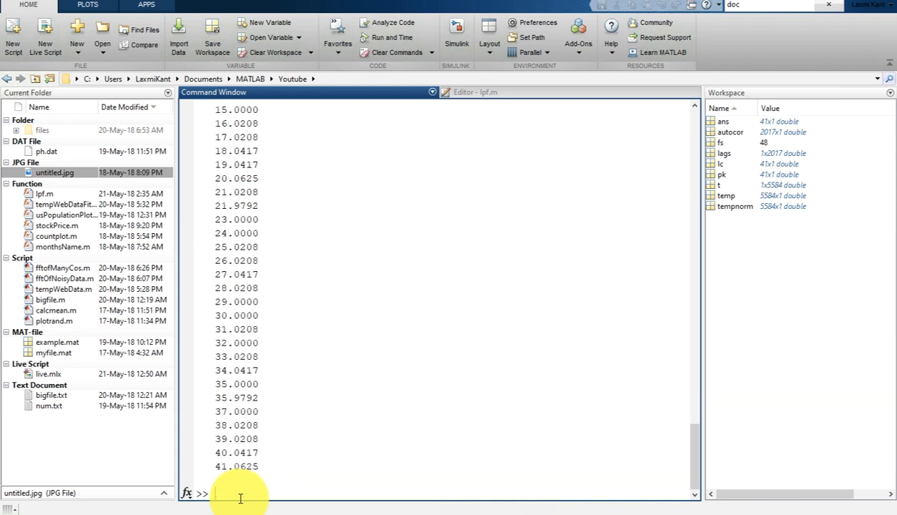
{"action": "scroll", "coordinate": [255, 363], "scroll_direction": "up", "scroll_amount": 3}
{"action": "scroll", "coordinate": [254, 363], "scroll_direction": "up", "scroll_amount": 2}
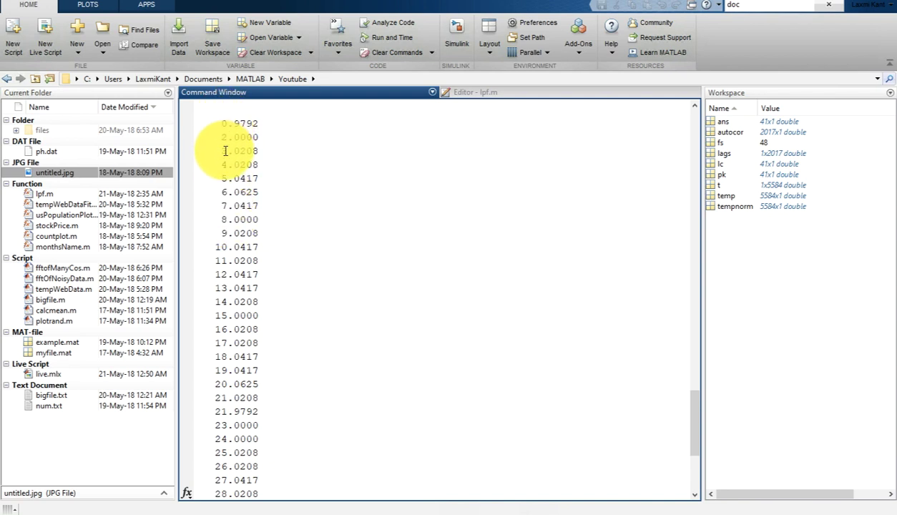
{"action": "scroll", "coordinate": [240, 271], "scroll_direction": "down", "scroll_amount": 5}
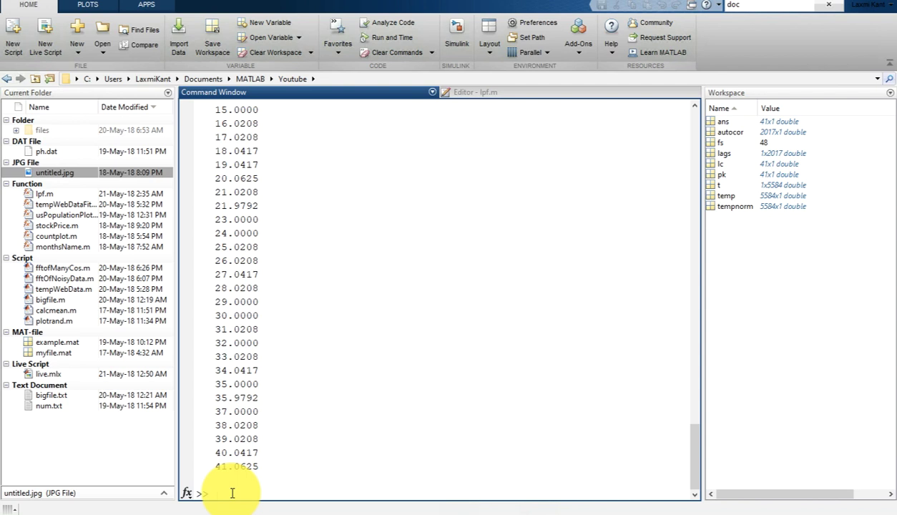
Compute short = mean(diff(lc))/fs and display it, highlighting the 1.0021-day result.
{"action": "type", "text": "short("}
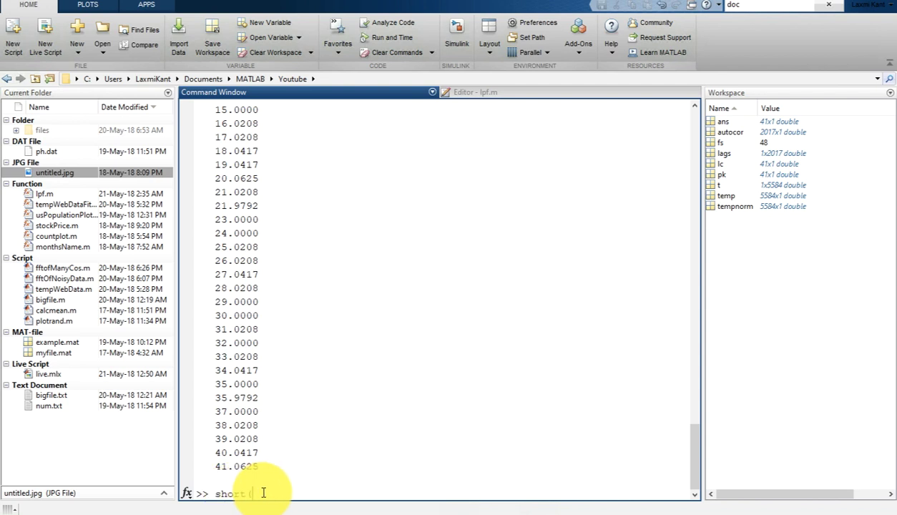
{"action": "type", "text": ")"}
{"action": "key", "text": "BackSpace"}
{"action": "key", "text": "BackSpace"}
{"action": "type", "text": "= mean()diff("}
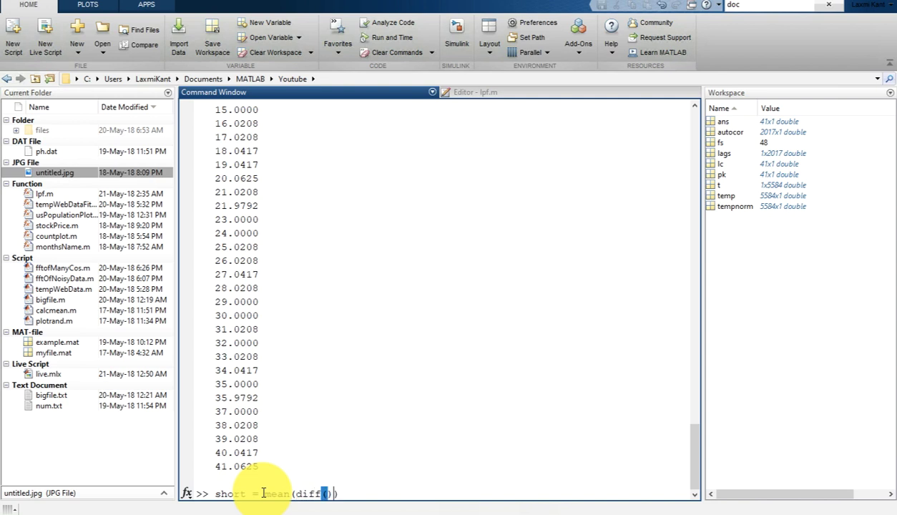
{"action": "type", "text": "lc))/fs;"}
{"action": "key", "text": "Return"}
{"action": "type", "text": "short"}
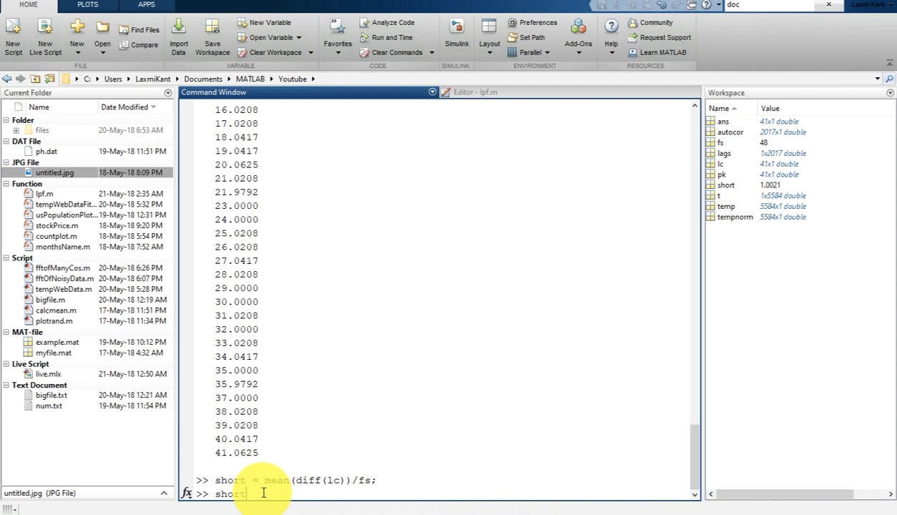
{"action": "key", "text": "Return"}
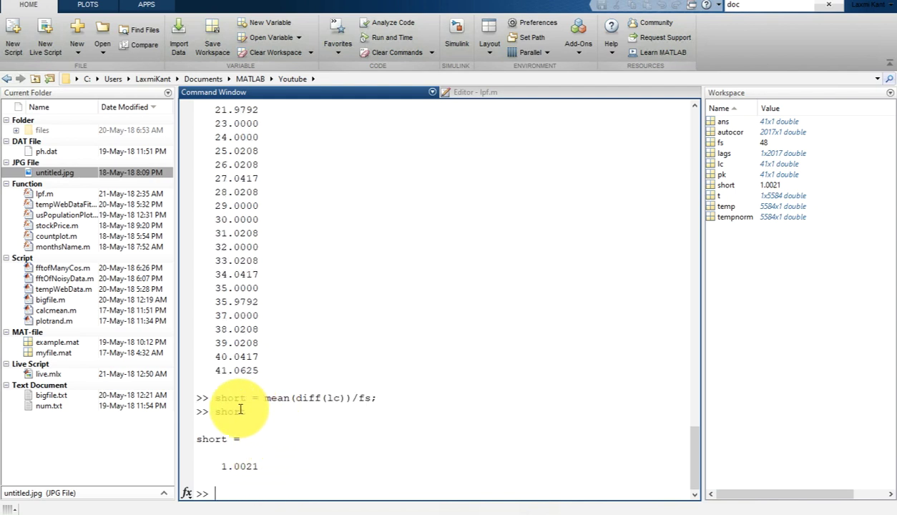
{"action": "triple_click", "coordinate": [232, 466]}
{"action": "left_click_drag", "start_coordinate": [234, 467], "coordinate": [262, 466]}
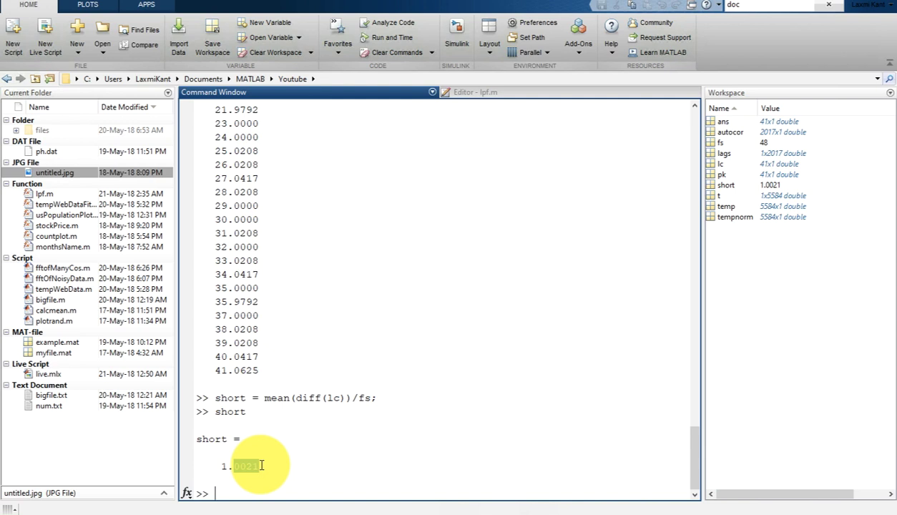
{"action": "left_click", "coordinate": [242, 491]}
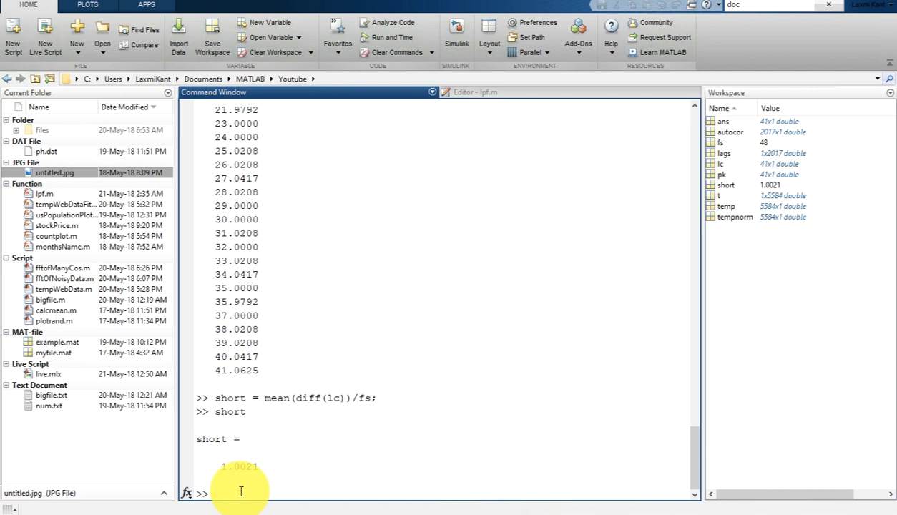
{"action": "mouse_move", "coordinate": [510, 510]}
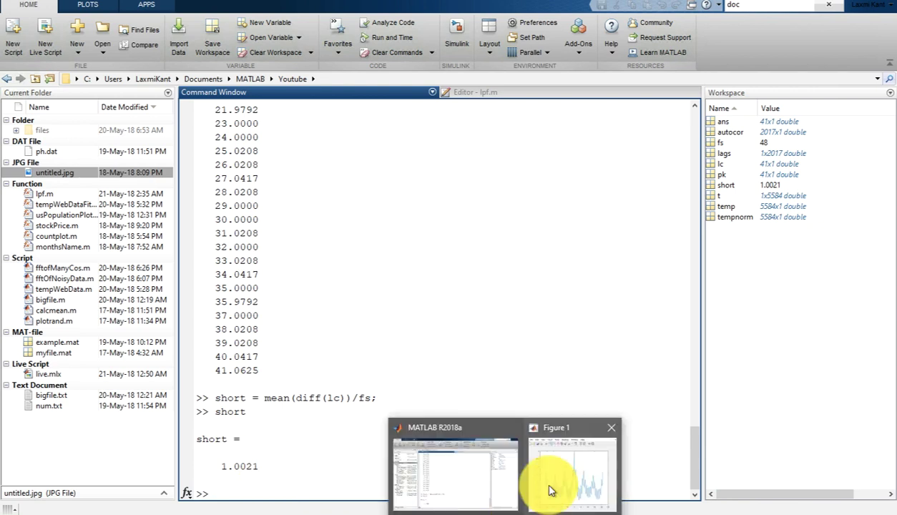
{"action": "left_click", "coordinate": [547, 483]}
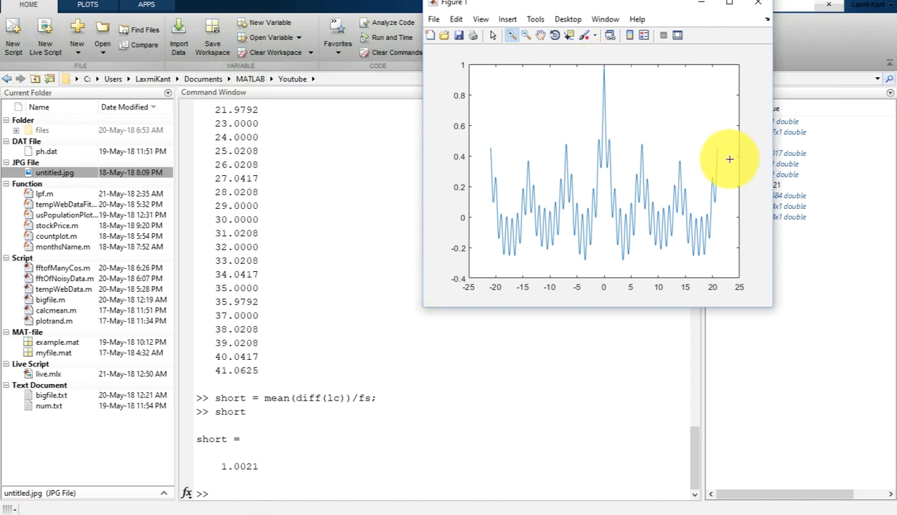
{"action": "left_click", "coordinate": [227, 489]}
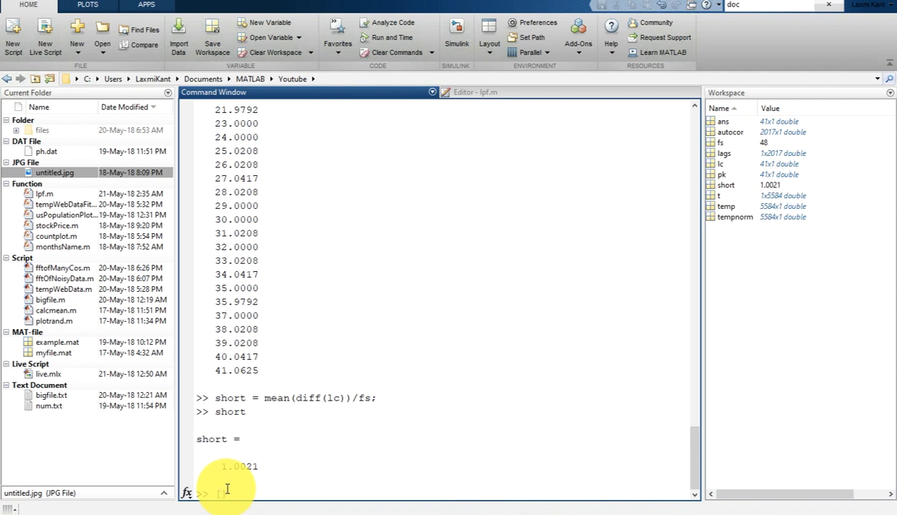
Run [pk, lc] = findpeaks(autocor) with MinPeakDistance ceil(short)*fs and MinPeakHeight 0.3.
{"action": "type", "text": "[pk, lc] = findpeaks"}
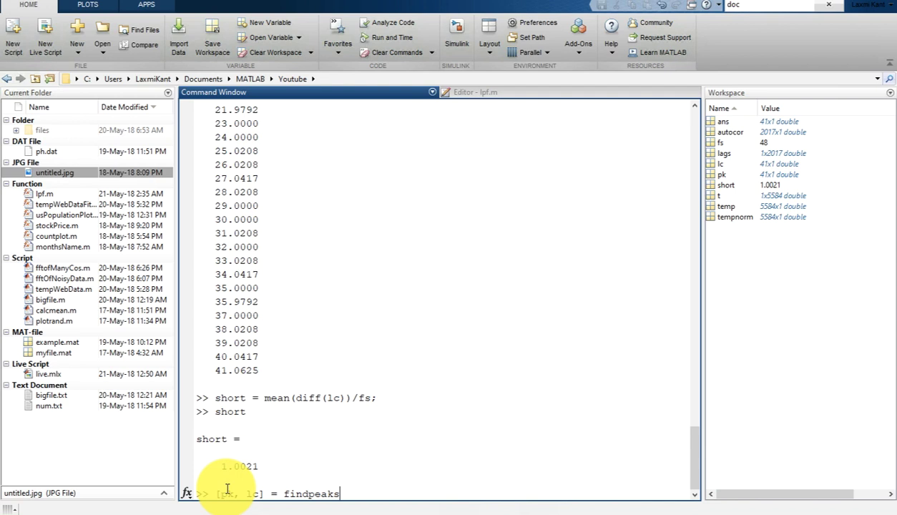
{"action": "type", "text": "()"}
{"action": "type", "text": "auto"}
{"action": "type", "text": "cor, "}
{"action": "type", "text": "''"}
{"action": "type", "text": "Min"}
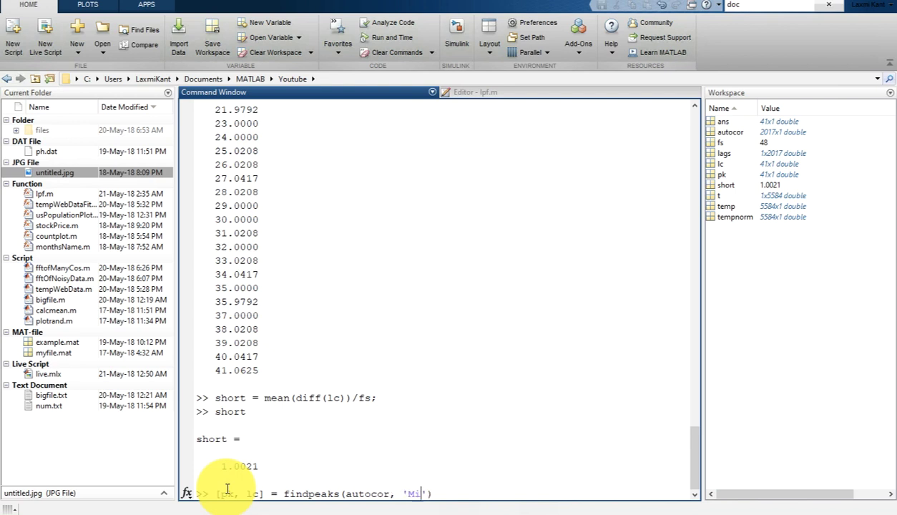
{"action": "type", "text": "PeakDistance"}
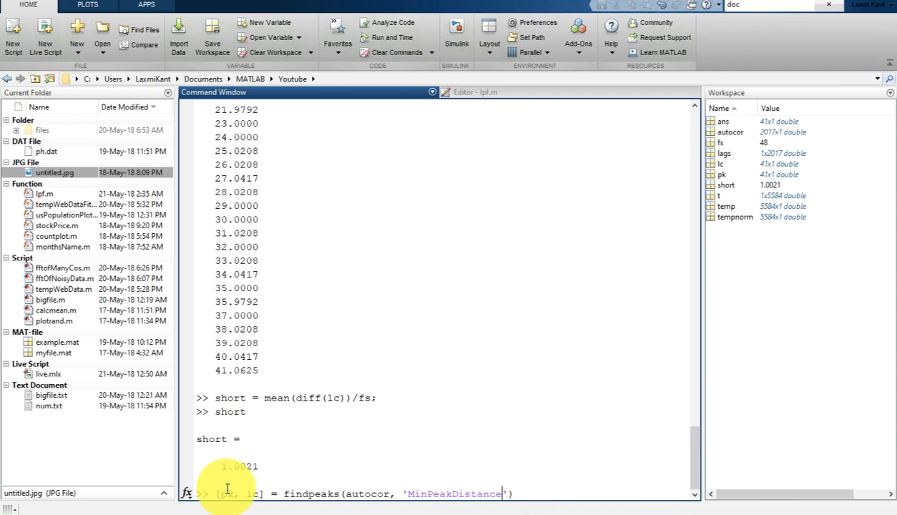
{"action": "type", "text": ", ceil(short"}
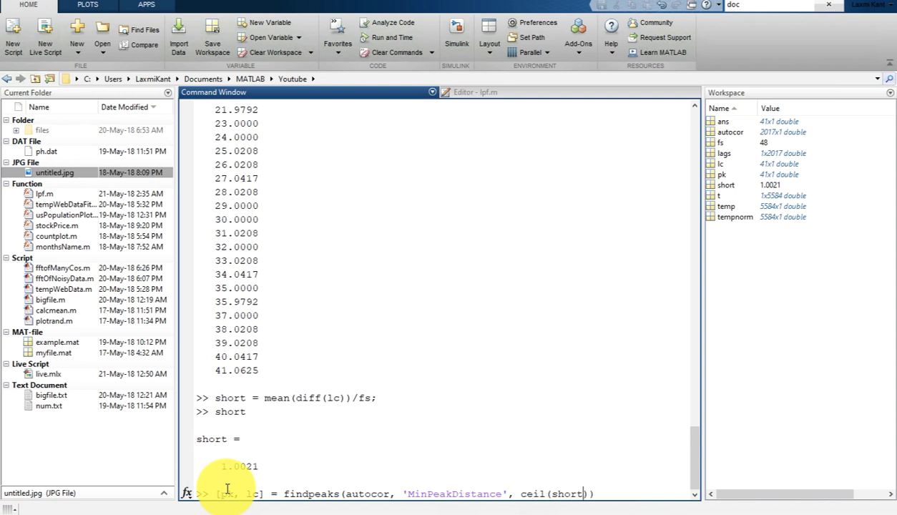
{"action": "type", "text": "))*fs, 'MinPeak"}
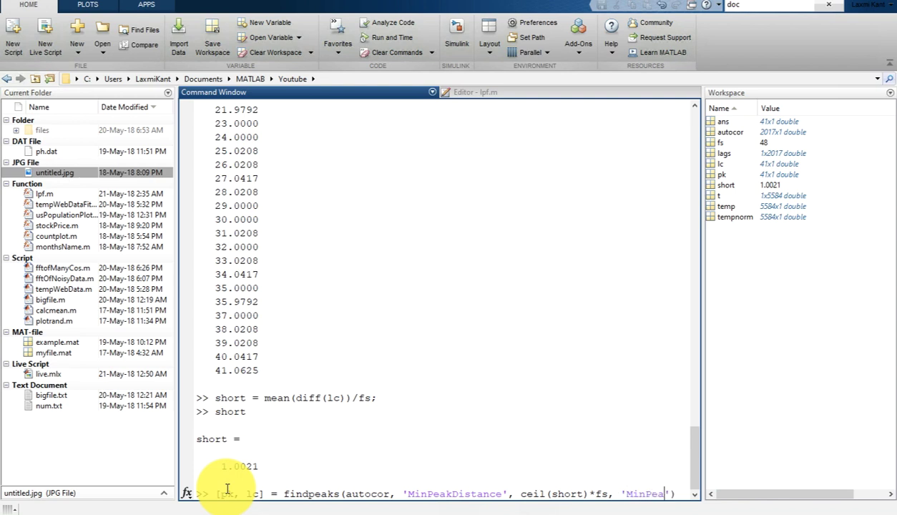
{"action": "type", "text": "Height"}
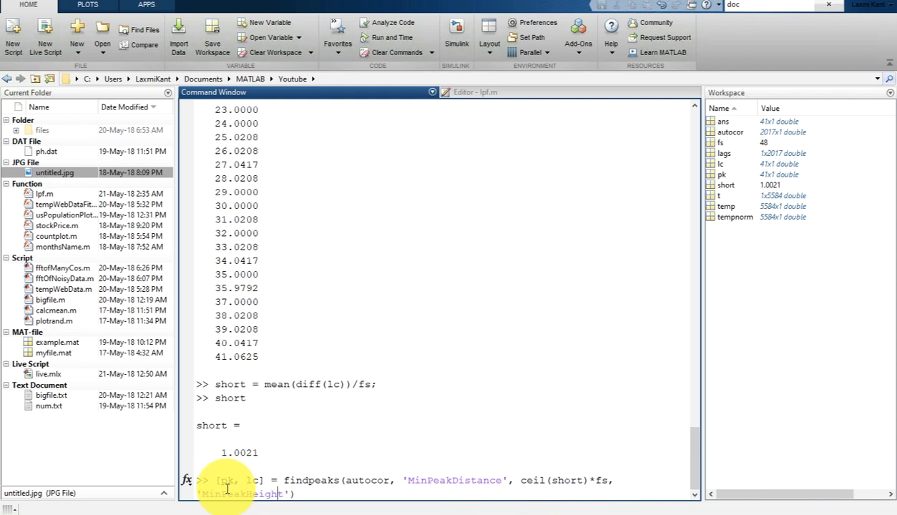
{"action": "key", "text": "Left"}
{"action": "key", "text": "Left"}
{"action": "key", "text": "Left"}
{"action": "key", "text": "Left"}
{"action": "key", "text": "Left"}
{"action": "type", "text": "="}
{"action": "key", "text": "BackSpace"}
{"action": "key", "text": "BackSpace"}
{"action": "type", "text": "h"}
{"action": "key", "text": "Right"}
{"action": "key", "text": "Right"}
{"action": "type", "text": ", "}
{"action": "type", "text": "0.3"}
{"action": "type", "text": ","}
{"action": "key", "text": "BackSpace"}
{"action": "key", "text": "End"}
{"action": "type", "text": ";"}
{"action": "key", "text": "Return"}
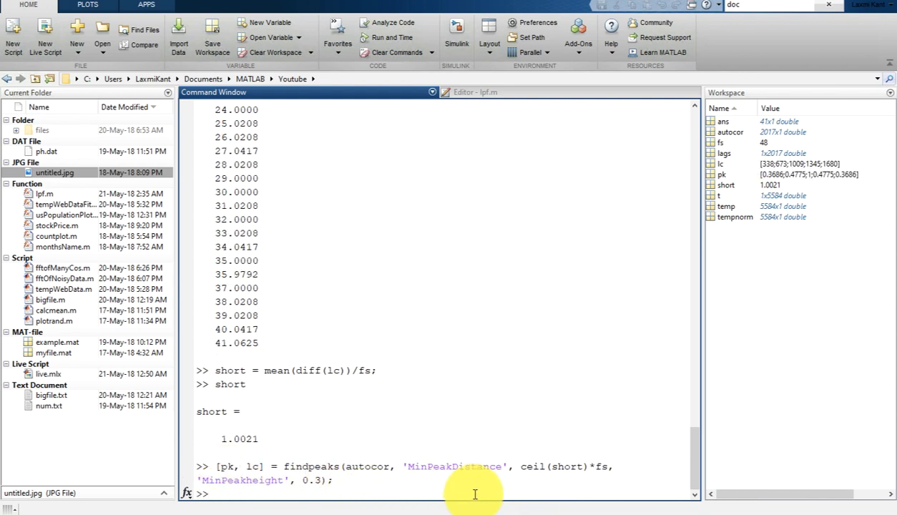
Check the autocorrelation figure, then list the five filtered peak locations lc (338–1680).
{"action": "mouse_move", "coordinate": [504, 507]}
{"action": "left_click", "coordinate": [552, 455]}
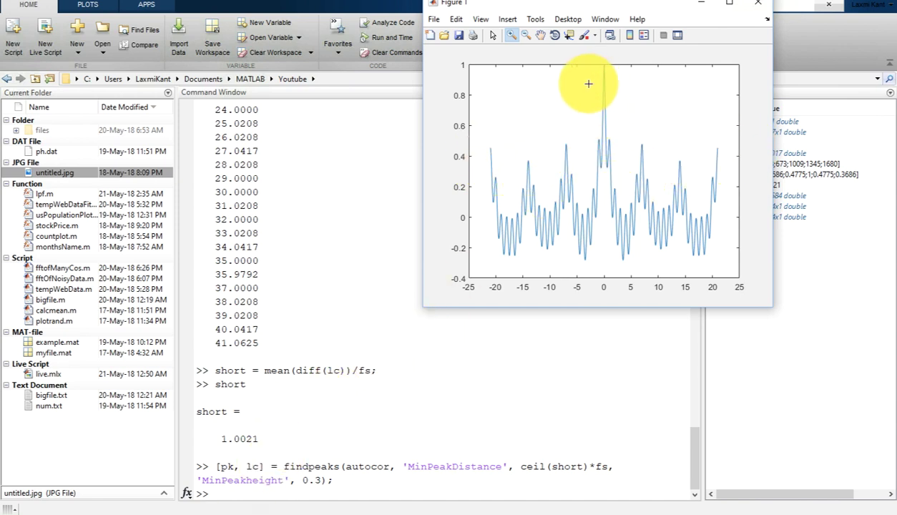
{"action": "left_click", "coordinate": [286, 488]}
{"action": "type", "text": "lc"}
{"action": "key", "text": "Return"}
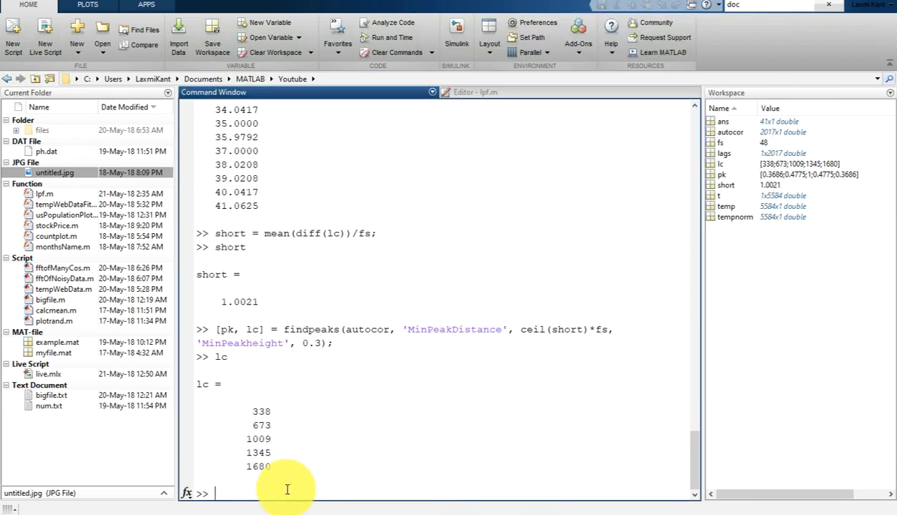
{"action": "left_click_drag", "start_coordinate": [247, 412], "coordinate": [281, 463]}
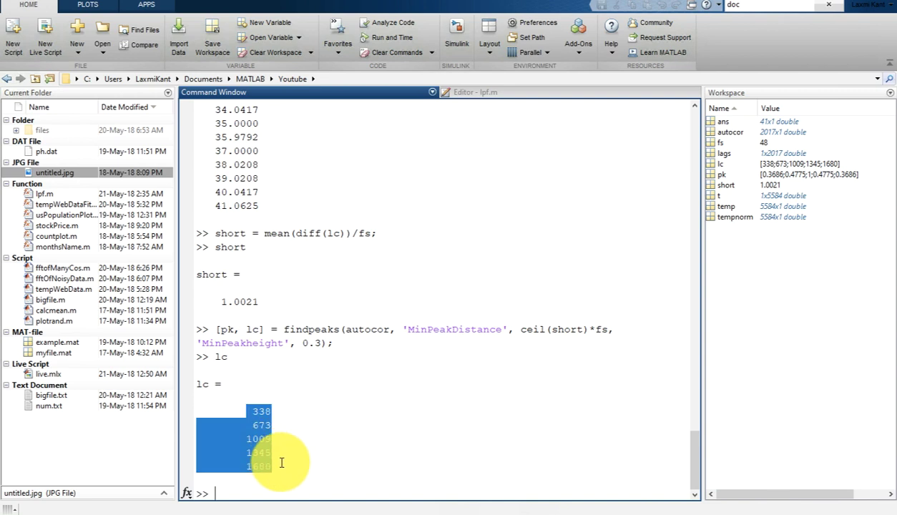
Convert the peaks to days with lc/fs: 7.0417, 14.0208, 21.0208, 28.0208 and 35.
{"action": "type", "text": "lc/"}
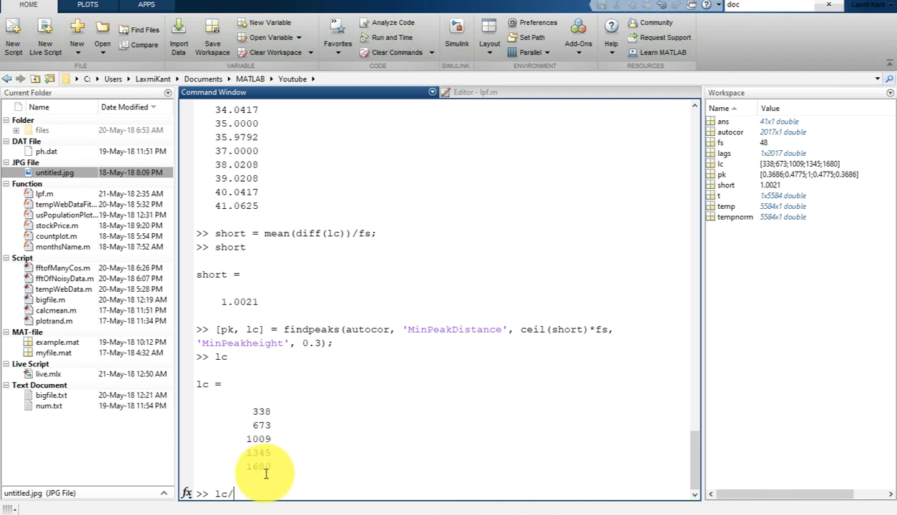
{"action": "type", "text": "fs"}
{"action": "key", "text": "Return"}
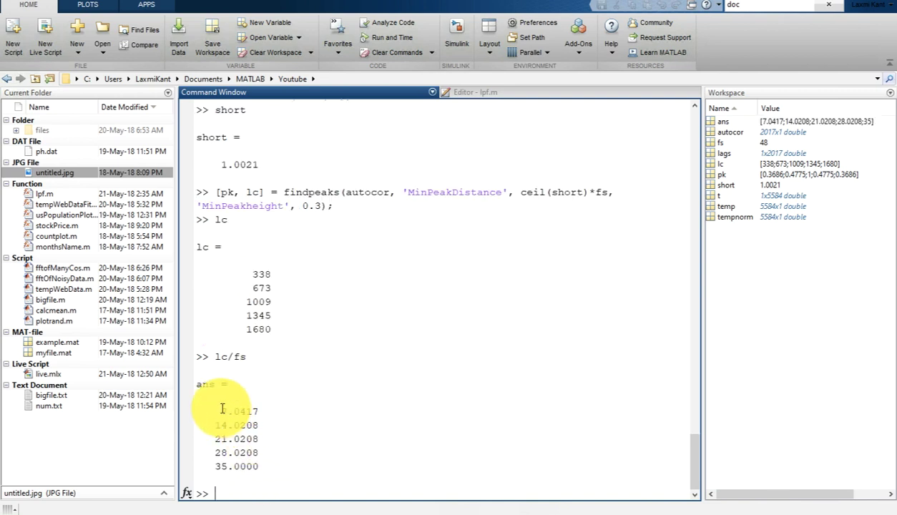
{"action": "left_click_drag", "start_coordinate": [222, 409], "coordinate": [262, 455]}
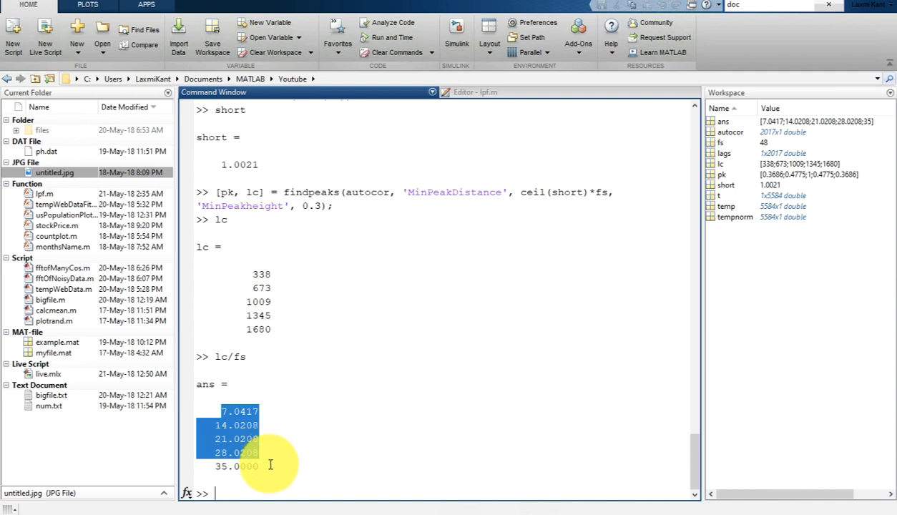
{"action": "left_click_drag", "start_coordinate": [220, 411], "coordinate": [224, 412]}
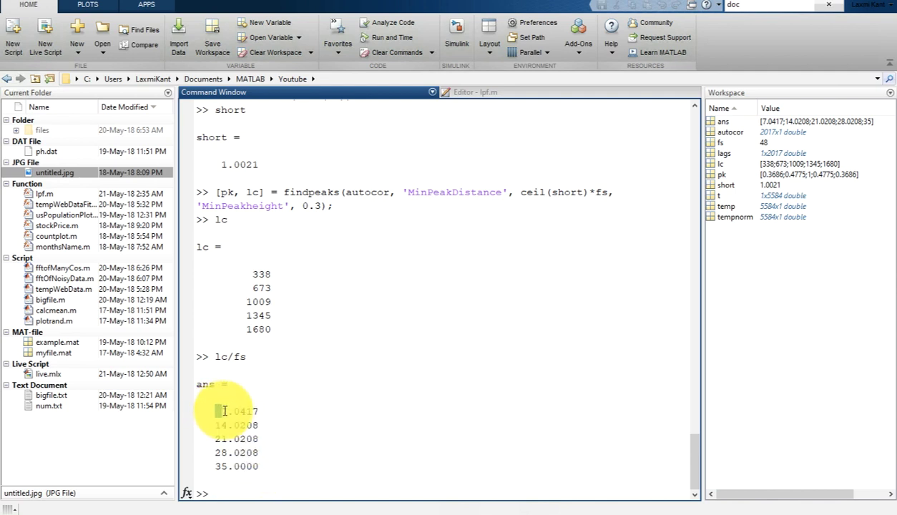
{"action": "left_click", "coordinate": [227, 434]}
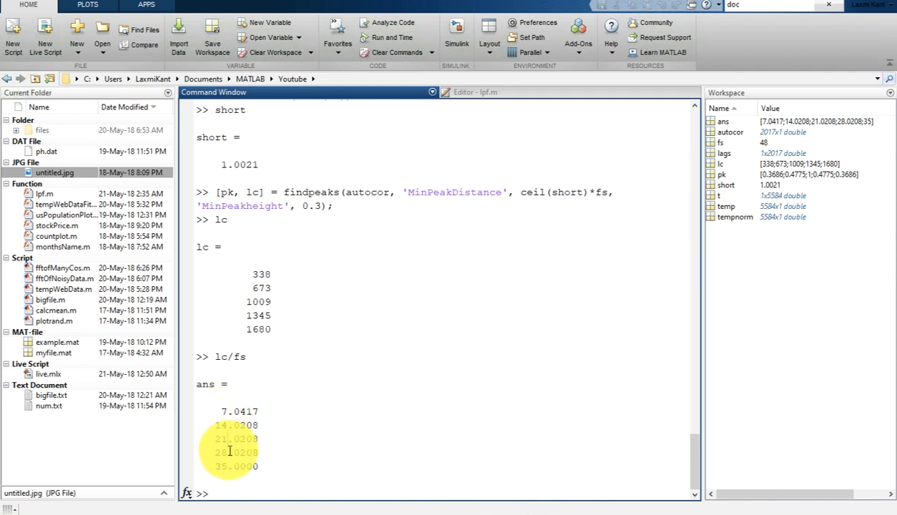
{"action": "left_click_drag", "start_coordinate": [215, 466], "coordinate": [227, 465]}
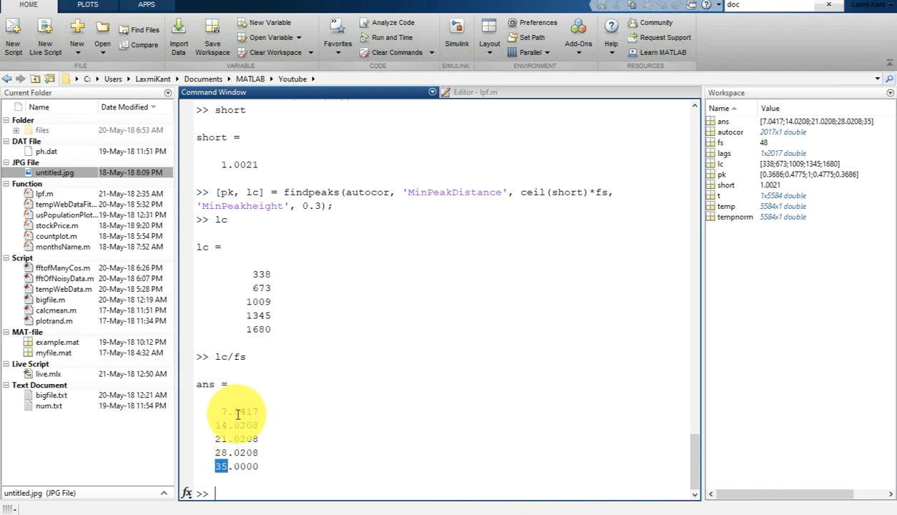
Compute the gaps between peaks with diff(lc) and in days with diff(lc/fs), about 7 each.
{"action": "left_click", "coordinate": [220, 492]}
{"action": "type", "text": "diff"}
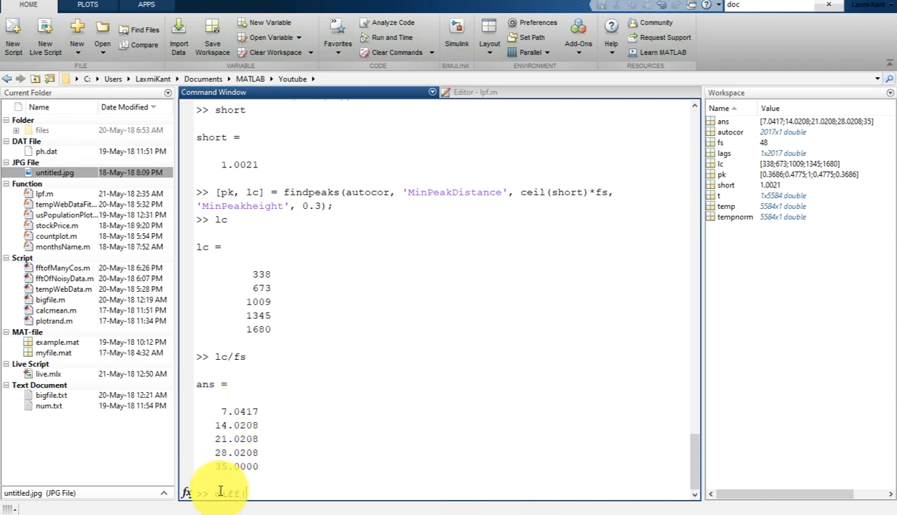
{"action": "type", "text": "(lc)"}
{"action": "key", "text": "Return"}
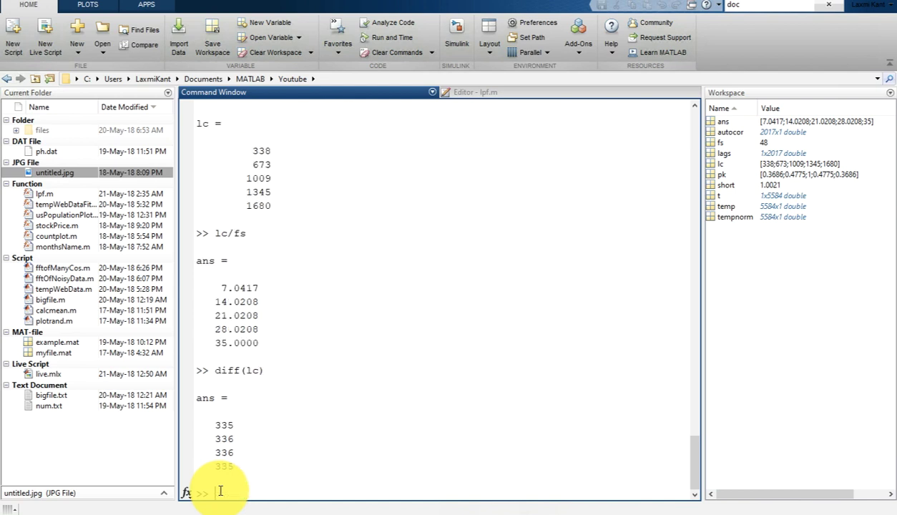
{"action": "key", "text": "Up"}
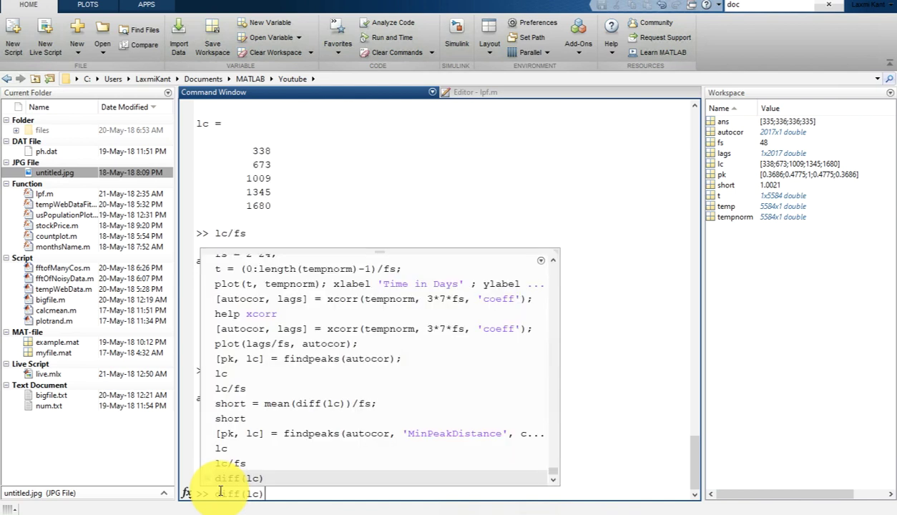
{"action": "key", "text": "Left"}
{"action": "type", "text": "/"}
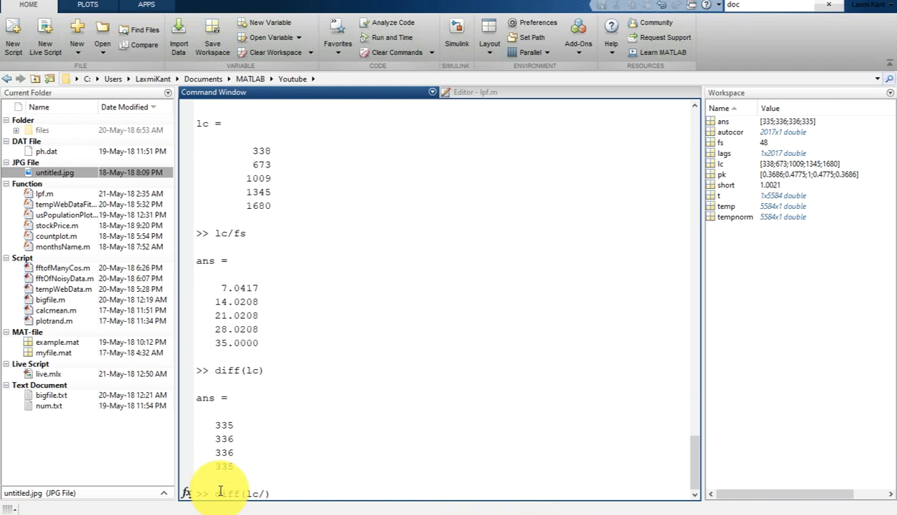
{"action": "type", "text": "fs"}
{"action": "key", "text": "Return"}
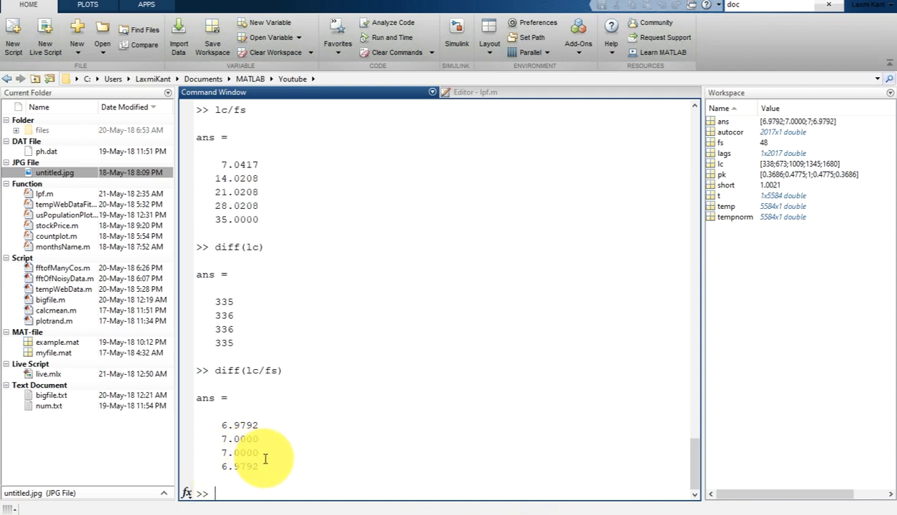
{"action": "left_click_drag", "start_coordinate": [266, 466], "coordinate": [222, 426]}
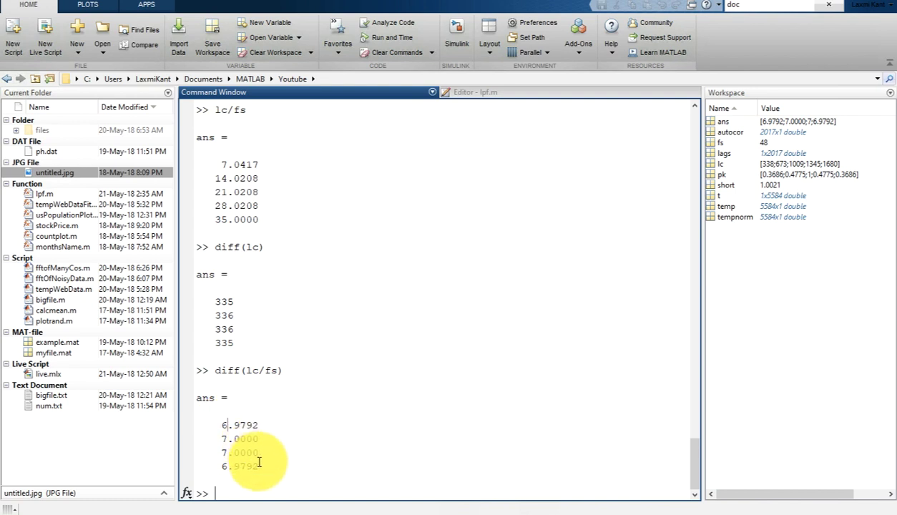
{"action": "left_click_drag", "start_coordinate": [258, 467], "coordinate": [220, 428]}
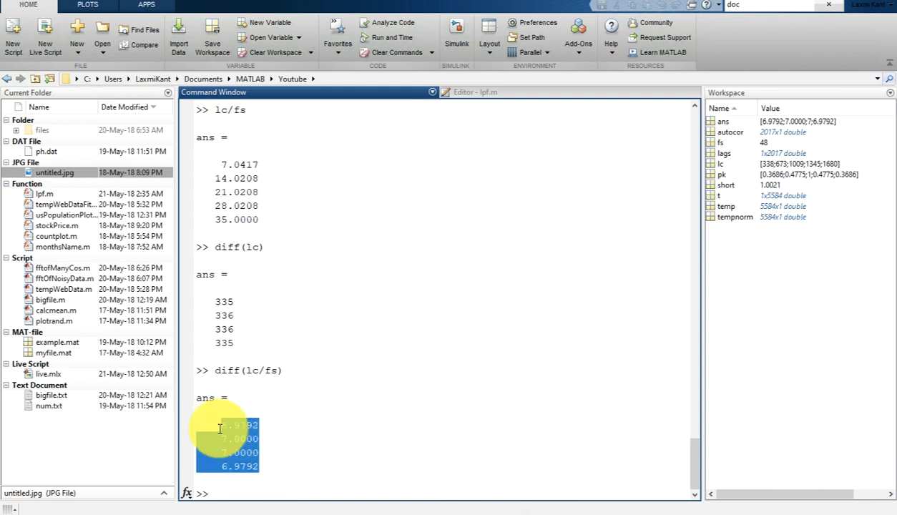
{"action": "left_click", "coordinate": [224, 492]}
Run mean(lc/fs) and mean(diff(lc/fs)), giving an average spacing of 6.9896 days; type plot(tempnorm).
{"action": "type", "text": "mean("}
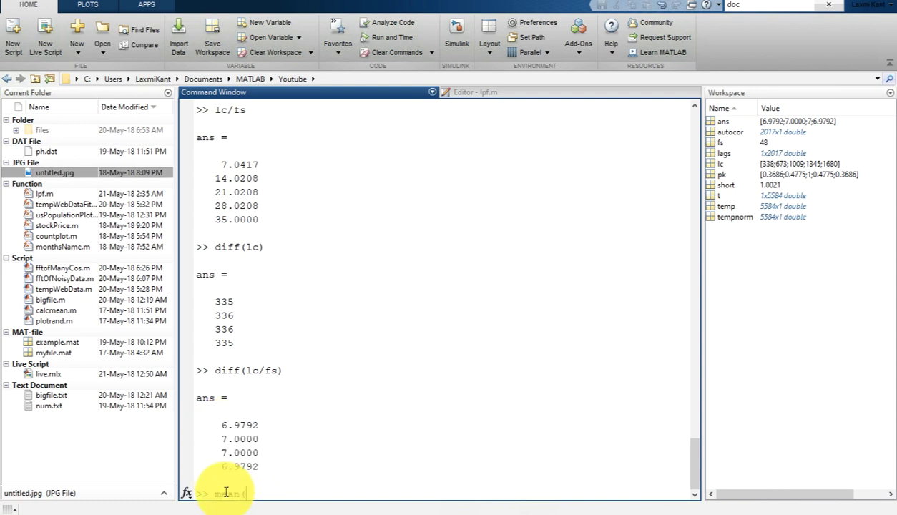
{"action": "type", "text": "lc/fs)"}
{"action": "key", "text": "Return"}
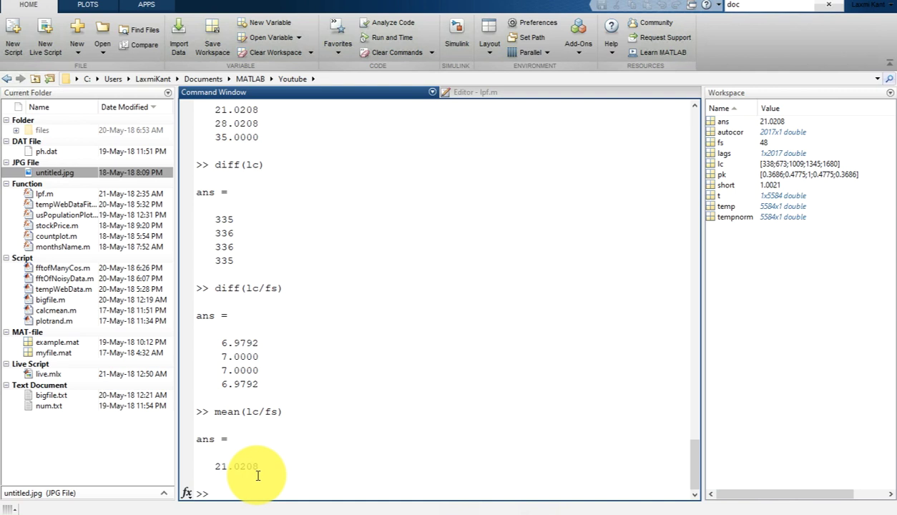
{"action": "key", "text": "Up"}
{"action": "key", "text": "Left"}
{"action": "key", "text": "Left"}
{"action": "key", "text": "Left"}
{"action": "key", "text": "Left"}
{"action": "key", "text": "Left"}
{"action": "key", "text": "Left"}
{"action": "type", "text": "diff("}
{"action": "key", "text": "End"}
{"action": "type", "text": ")"}
{"action": "key", "text": "Return"}
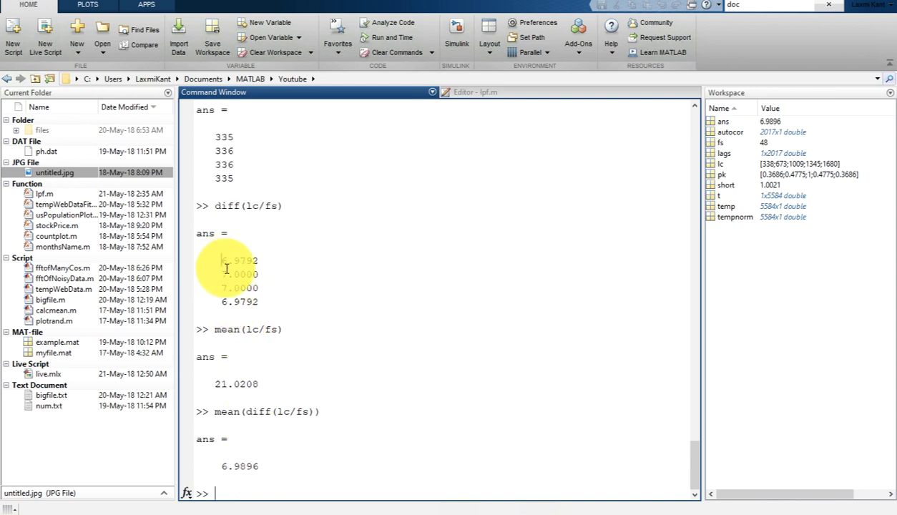
{"action": "left_click_drag", "start_coordinate": [223, 262], "coordinate": [255, 302]}
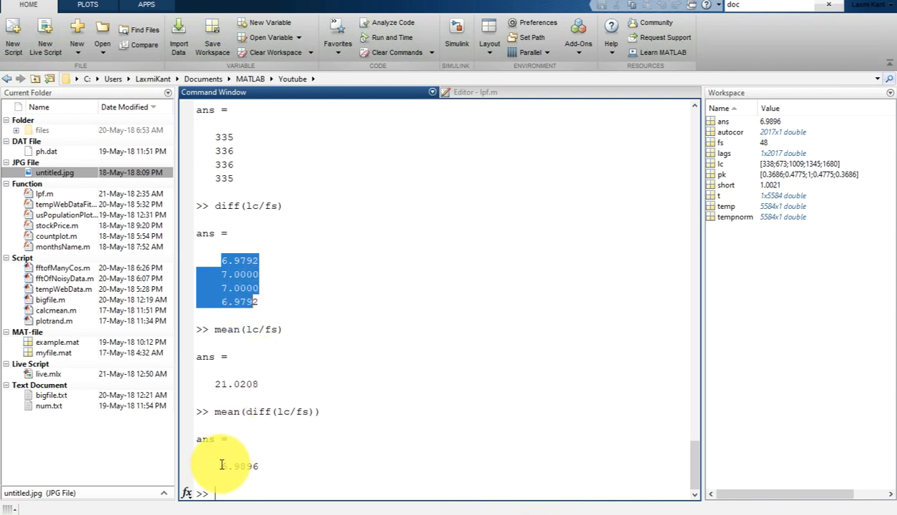
{"action": "left_click_drag", "start_coordinate": [223, 465], "coordinate": [260, 466]}
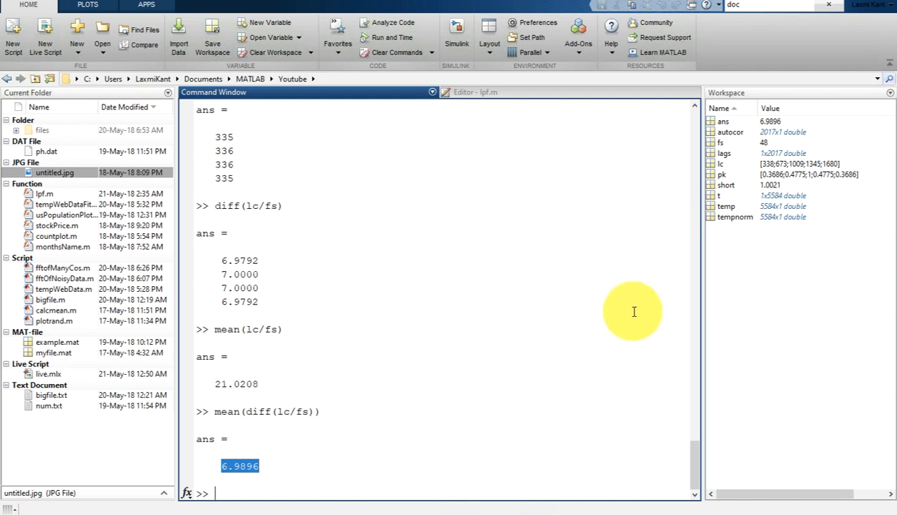
{"action": "type", "text": "plot"}
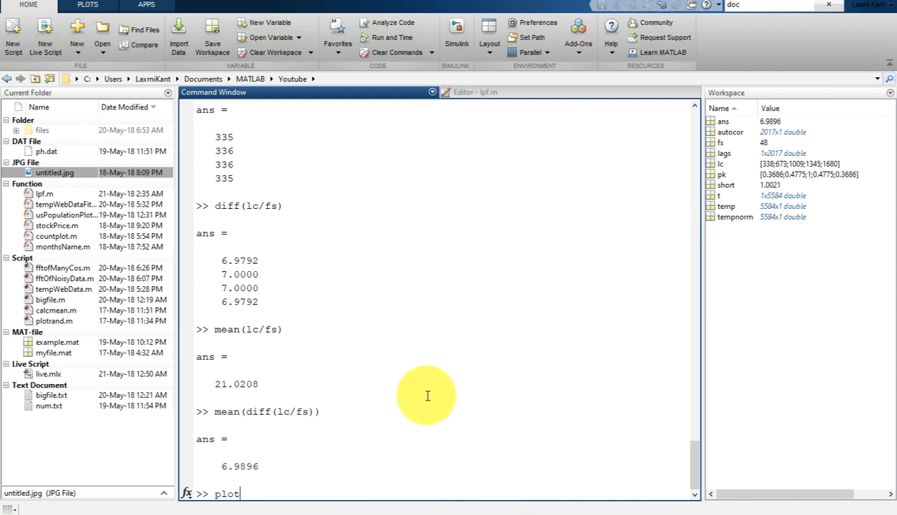
{"action": "type", "text": "(tempnorm)"}
Plot the normalised temperature series tempnorm, bring Figure 1 forward with shg, then return to the Command Window.
{"action": "key", "text": "Return"}
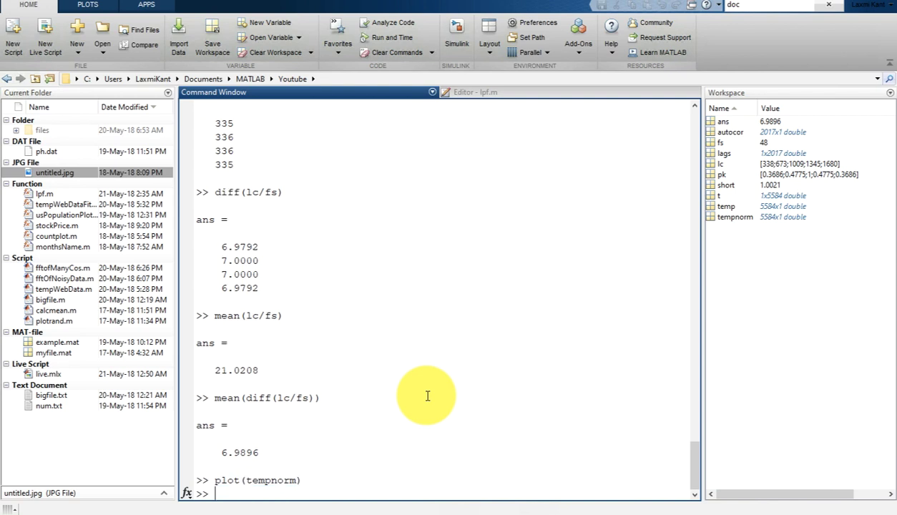
{"action": "type", "text": "shg"}
{"action": "key", "text": "Return"}
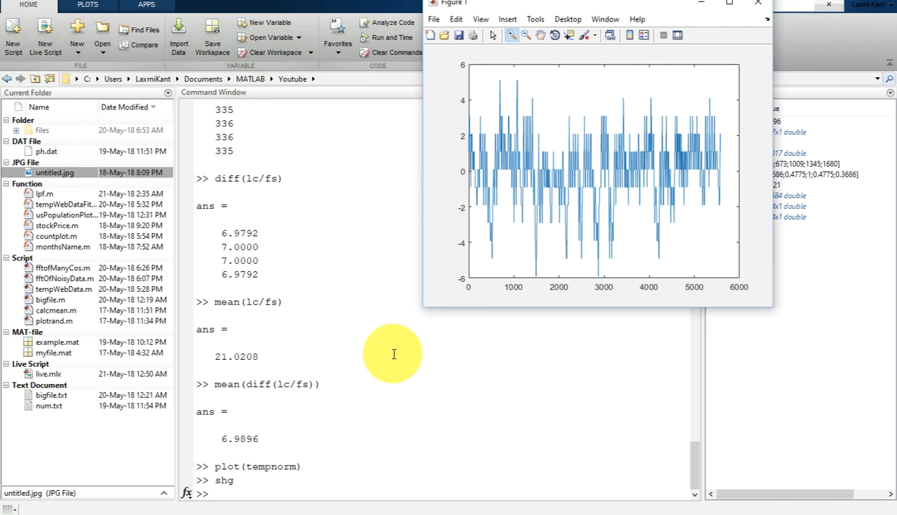
{"action": "left_click", "coordinate": [395, 430]}
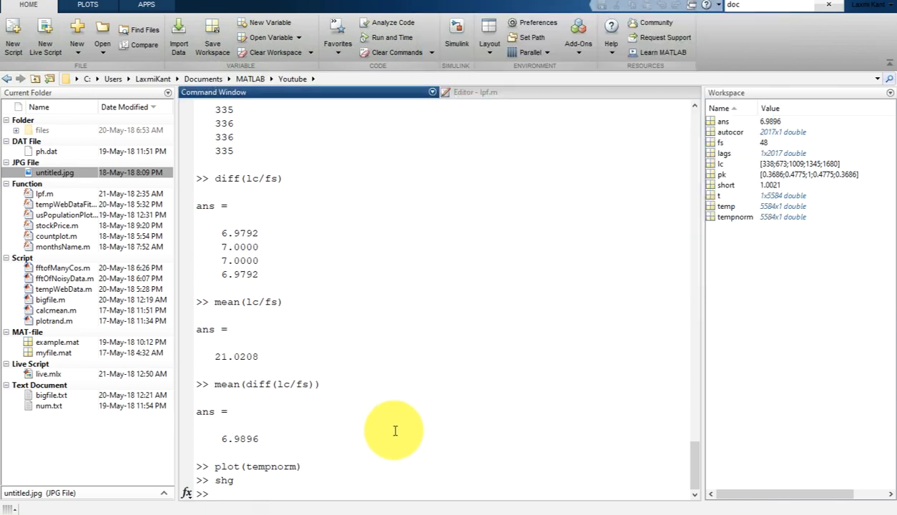
{"action": "scroll", "coordinate": [395, 431], "scroll_direction": "up", "scroll_amount": 3}
{"action": "scroll", "coordinate": [395, 431], "scroll_direction": "up", "scroll_amount": 7}
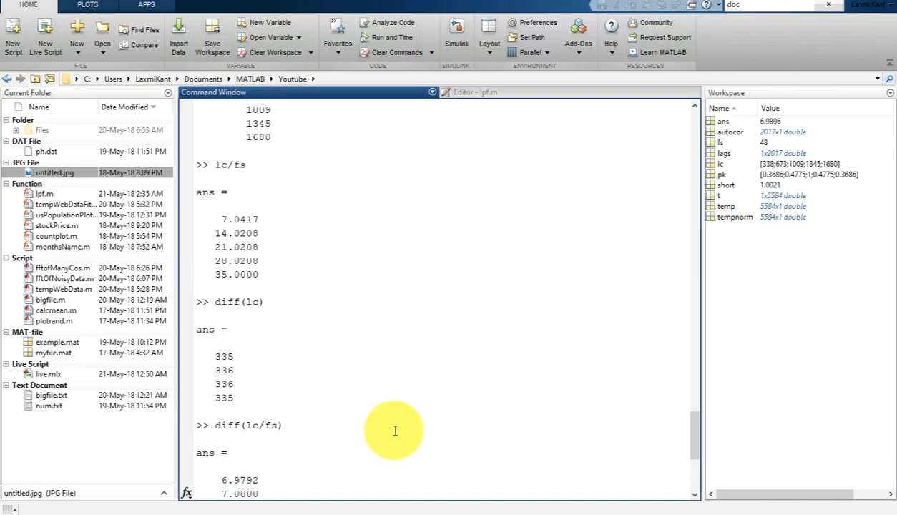
{"action": "scroll", "coordinate": [395, 431], "scroll_direction": "up", "scroll_amount": 2}
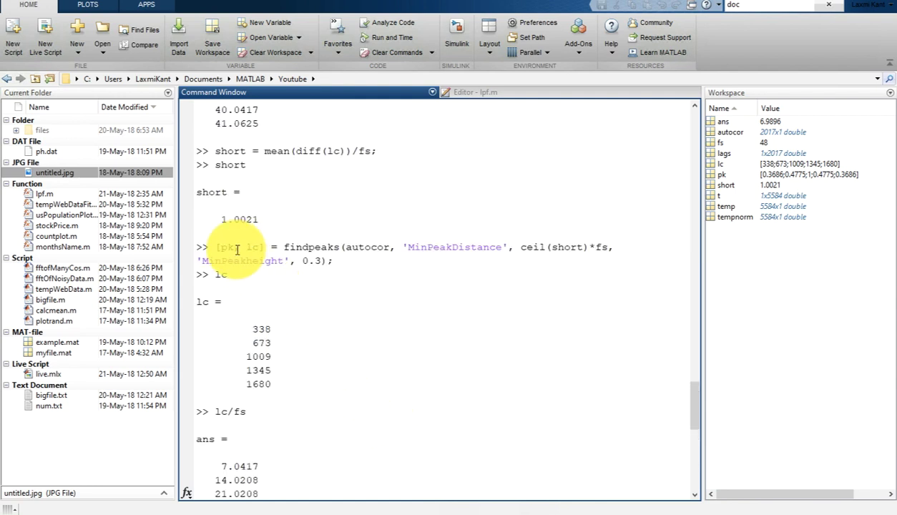
{"action": "left_click_drag", "start_coordinate": [221, 246], "coordinate": [258, 246]}
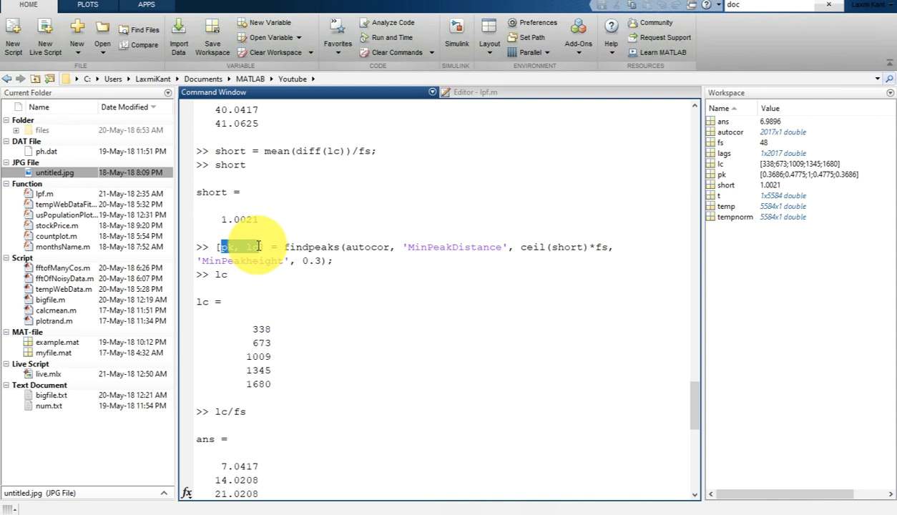